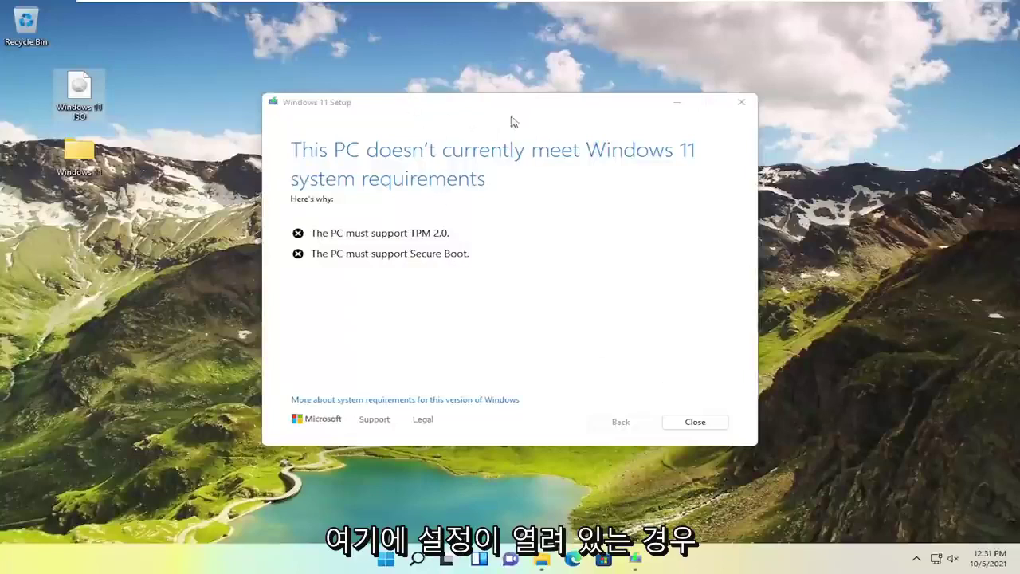
Close Windows 11 Setup, then delete the old Windows 11 desktop folder and everything inside it
left_click(741, 102)
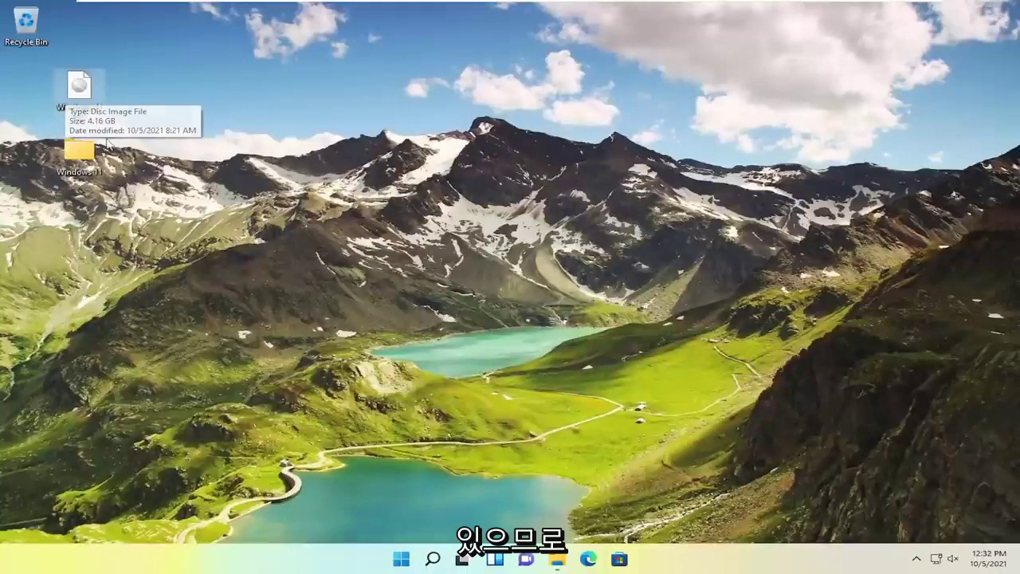
left_click(94, 102)
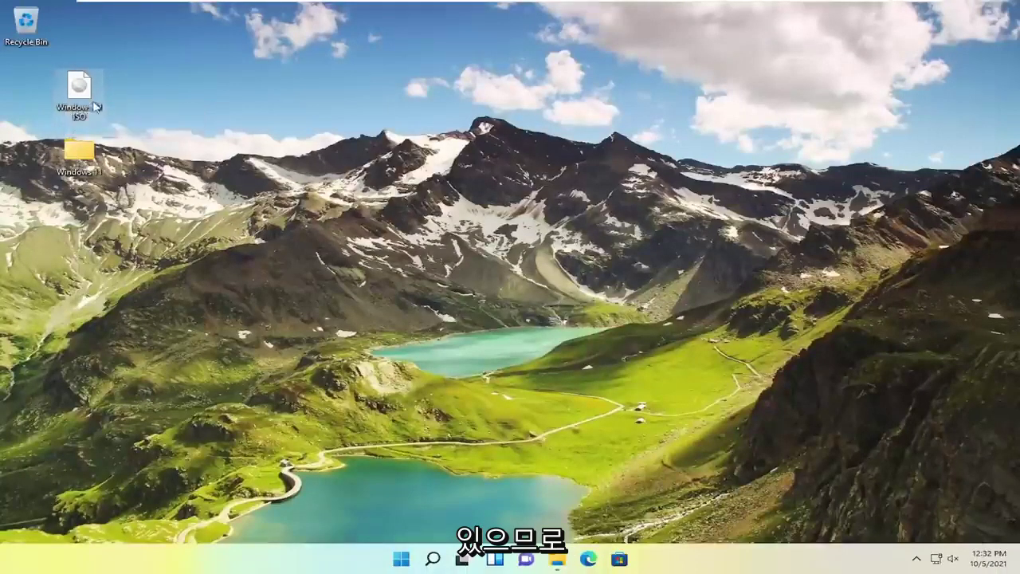
double_click(82, 169)
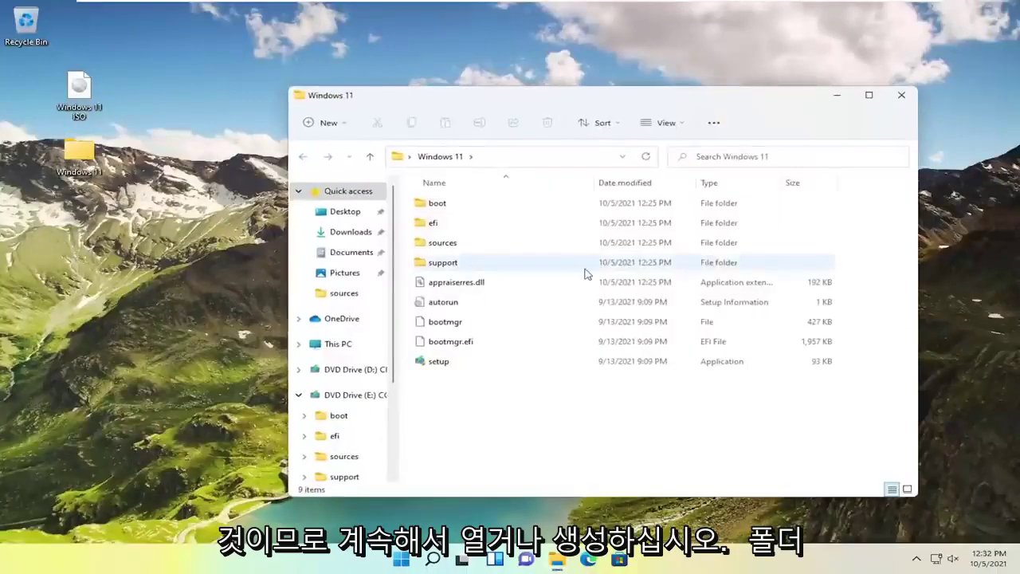
key("ctrl+a")
key("Delete")
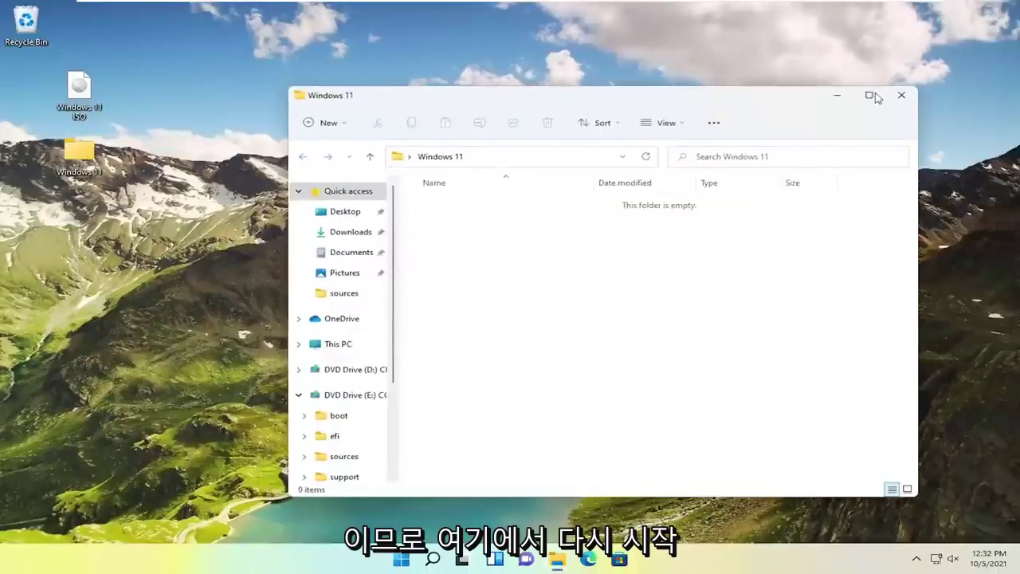
left_click(873, 95)
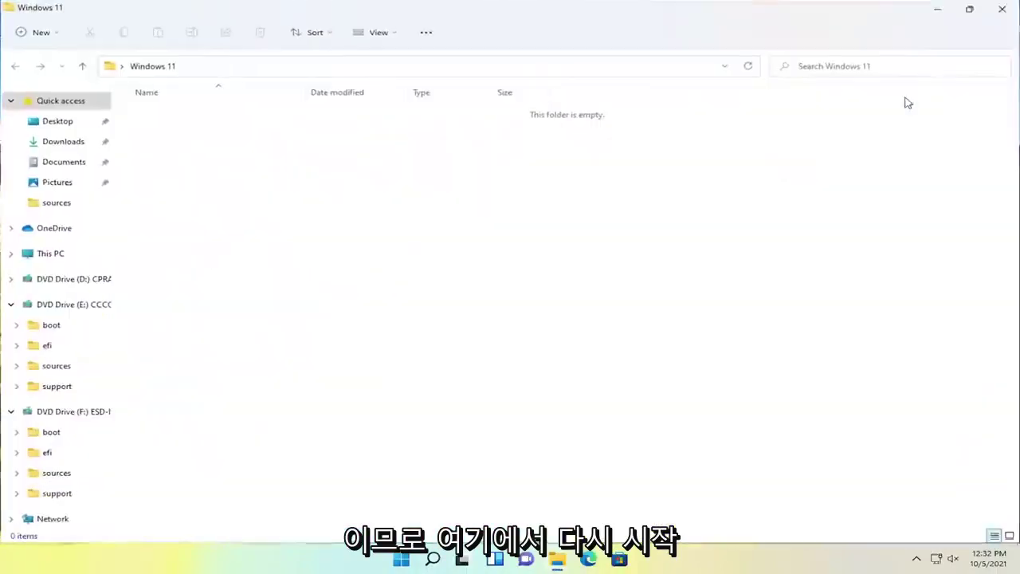
left_click(1014, 7)
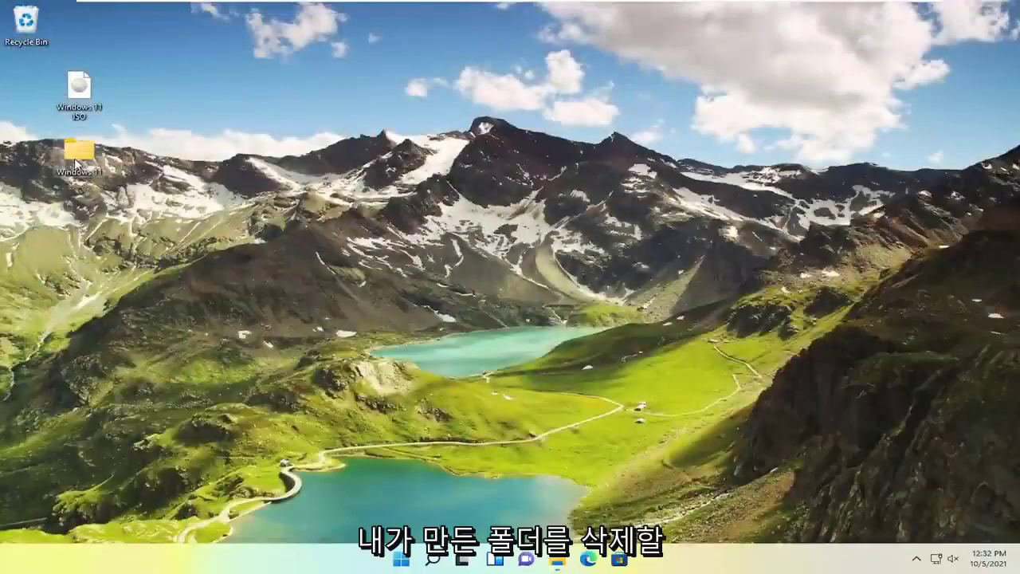
key("Delete")
Create a new desktop folder named 'Windows 11 ISO'
left_click_drag(72, 86, 178, 88)
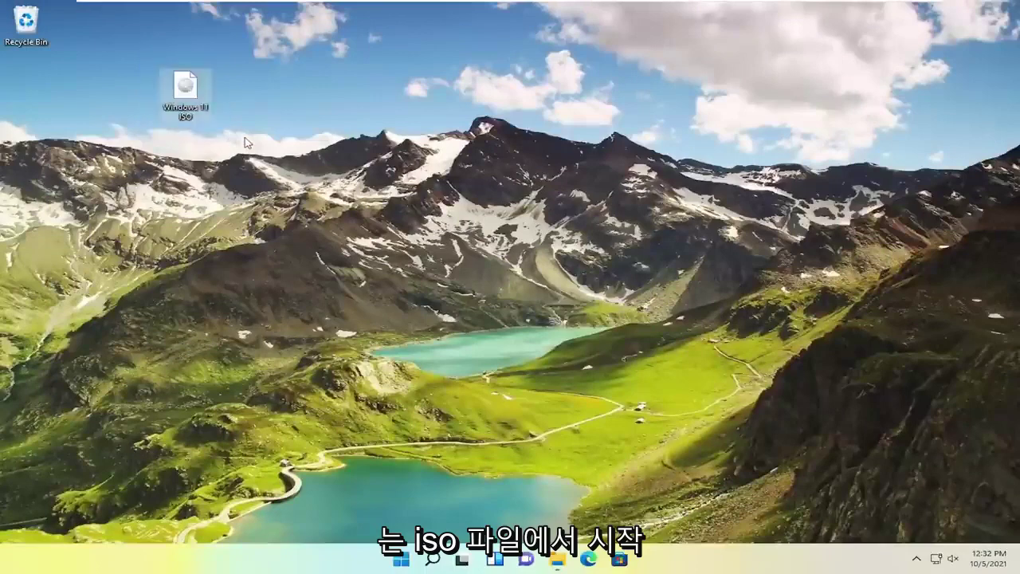
right_click(312, 90)
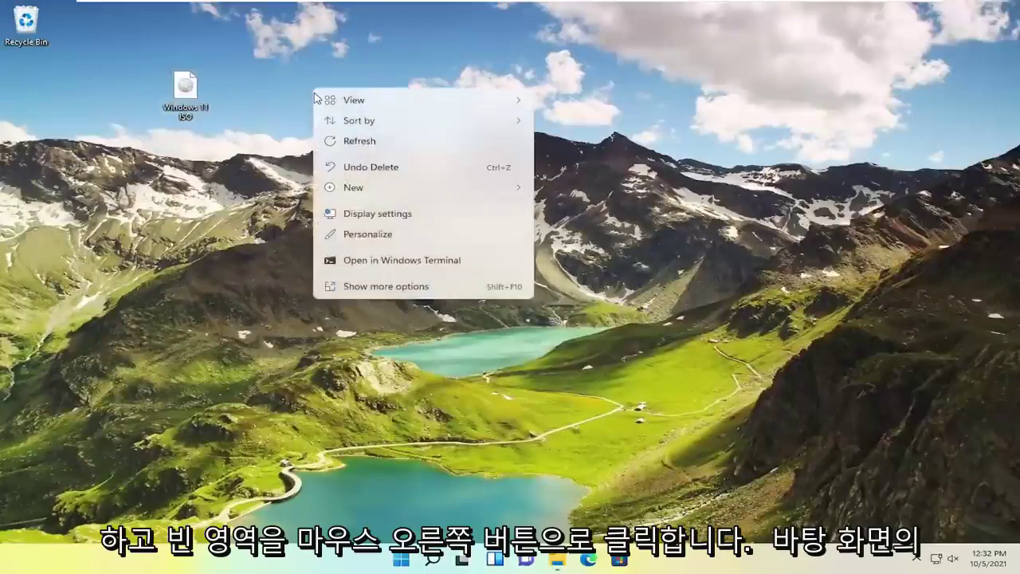
mouse_move(353, 187)
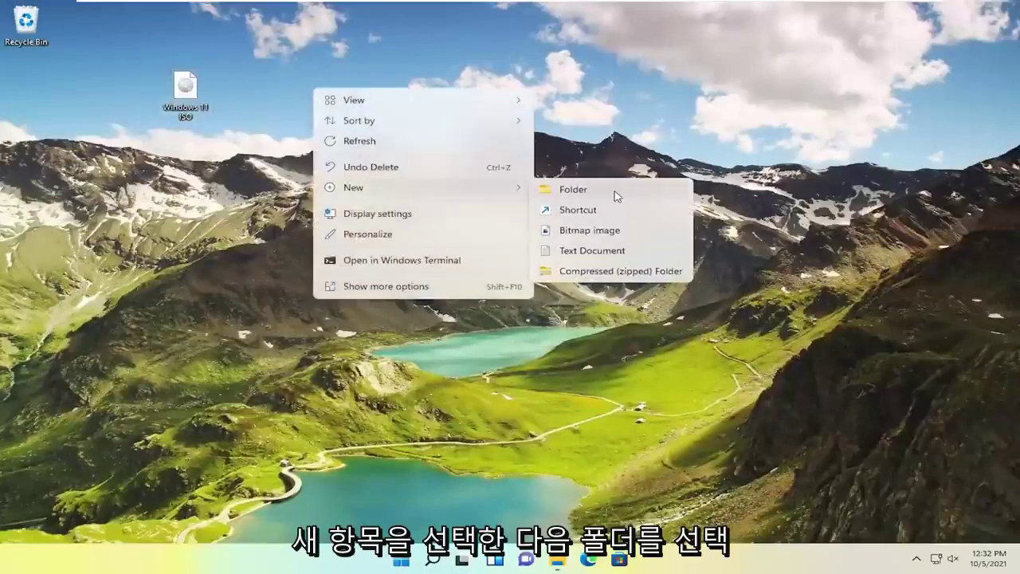
left_click(615, 196)
type("Wi")
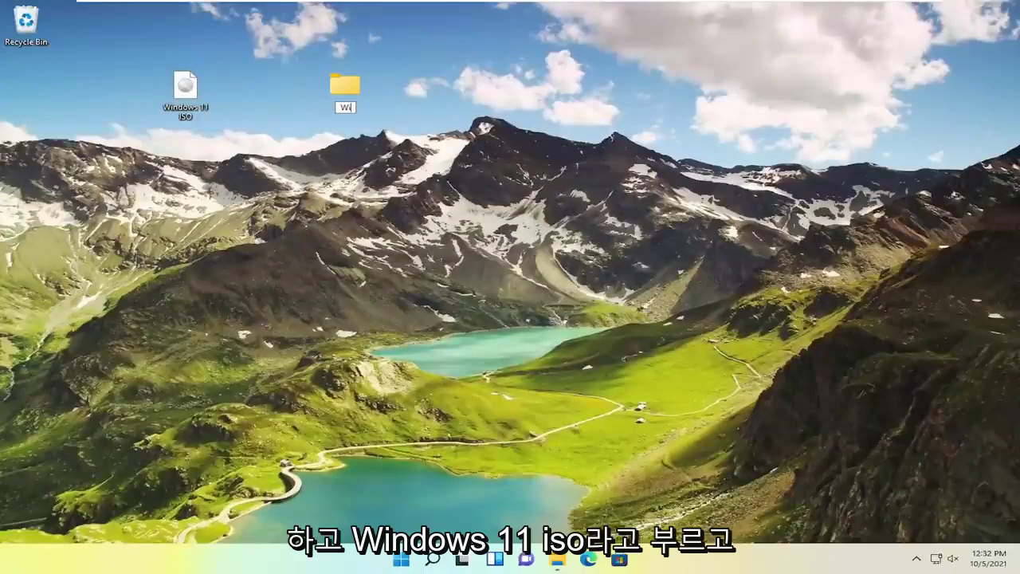
type("ndows 11 ISO")
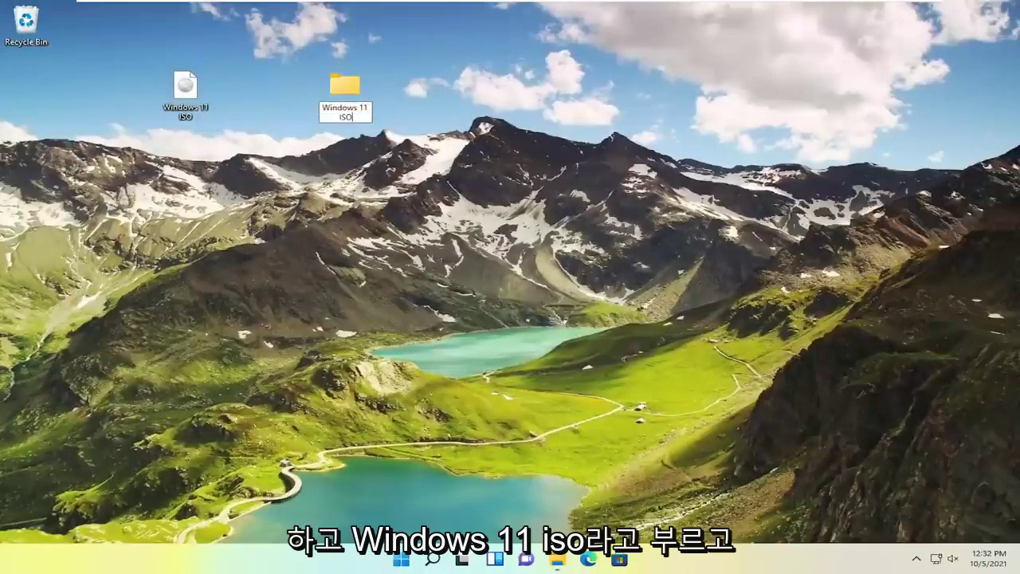
key("Return")
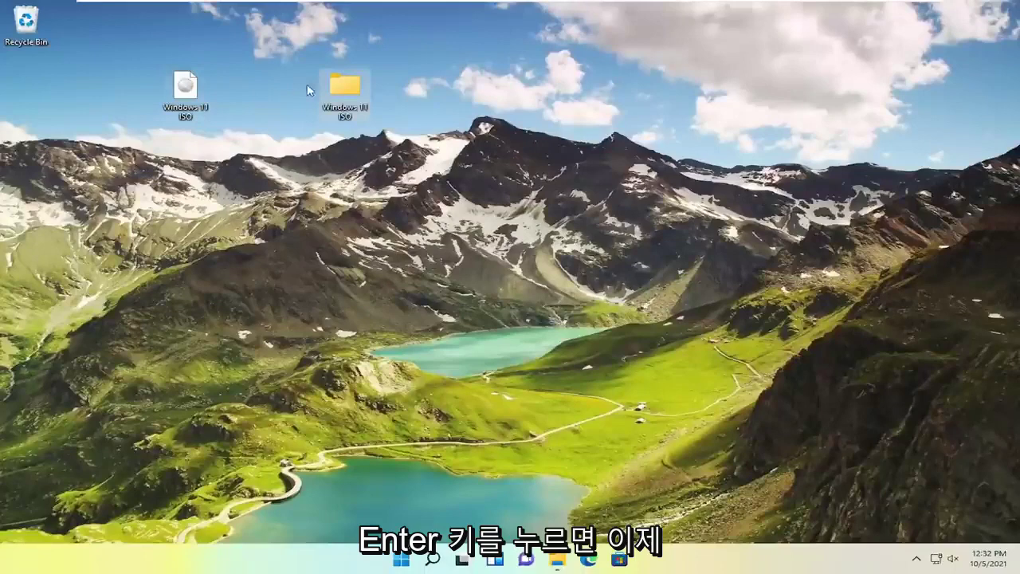
Mount the Windows 11 disc image and copy all eight of its items into the Windows 11 ISO folder
left_click_drag(341, 86, 289, 86)
double_click(183, 86)
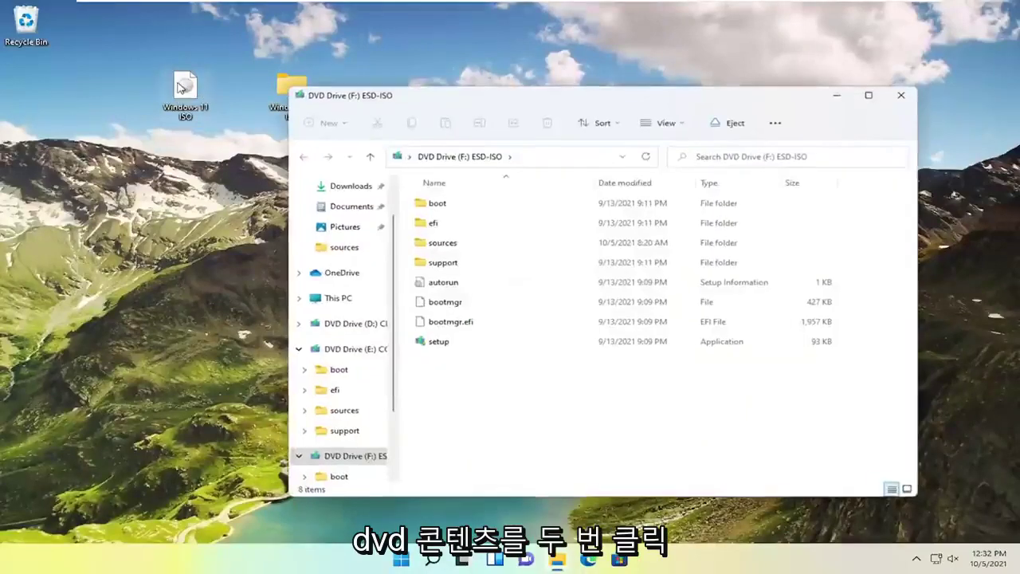
left_click_drag(652, 408, 425, 186)
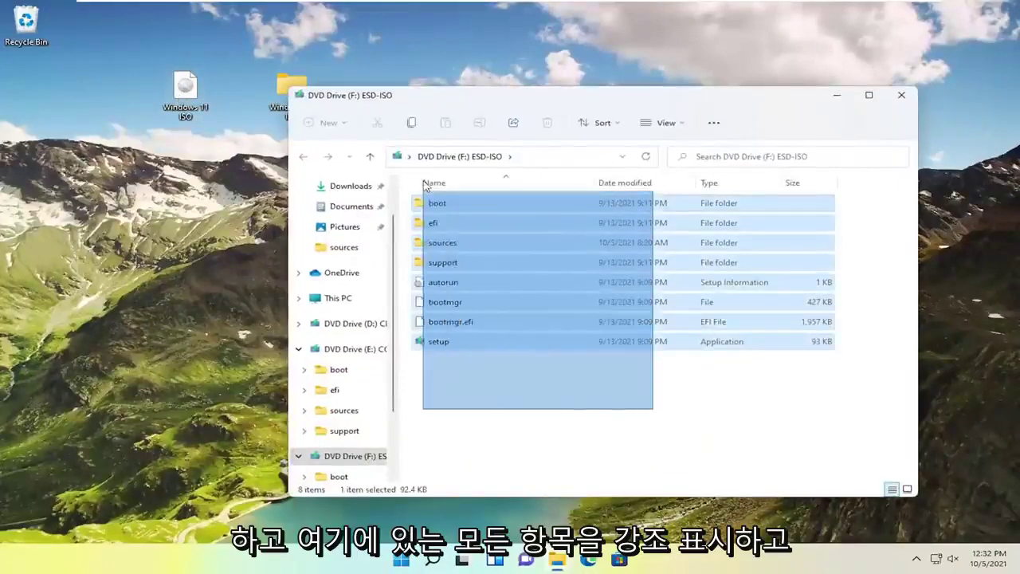
left_click_drag(489, 99, 612, 94)
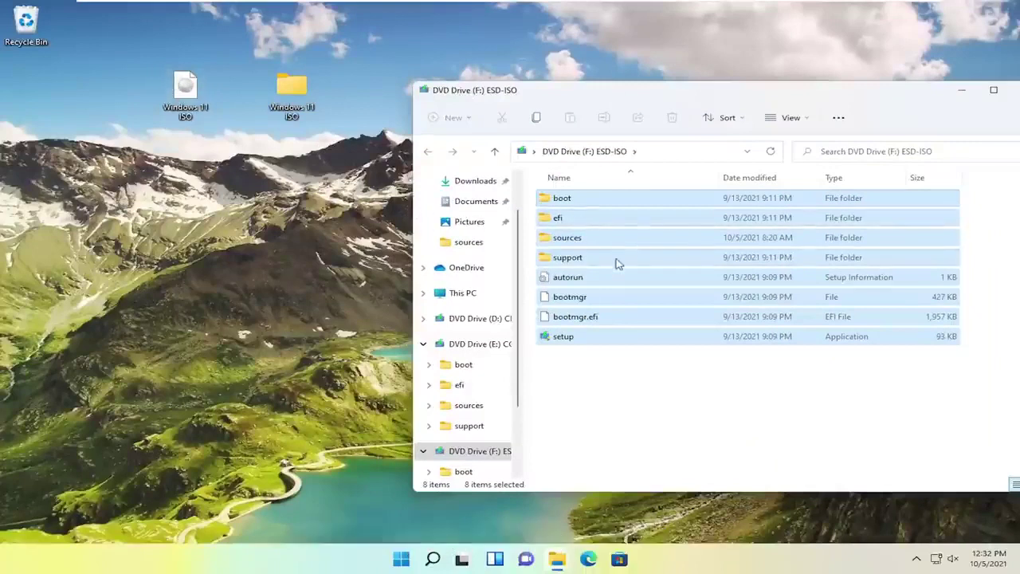
left_click_drag(614, 262, 297, 107)
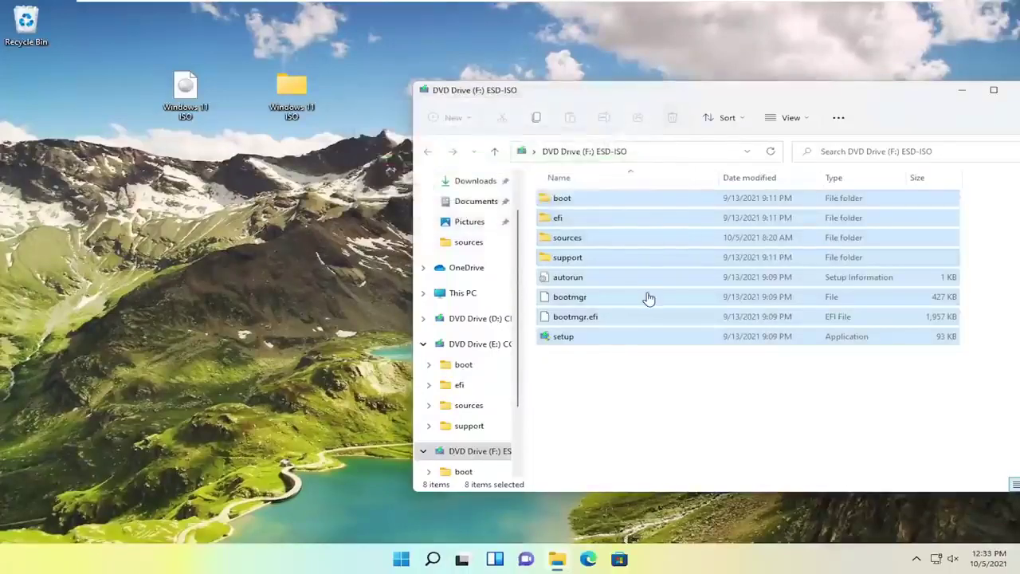
left_click_drag(733, 98, 647, 96)
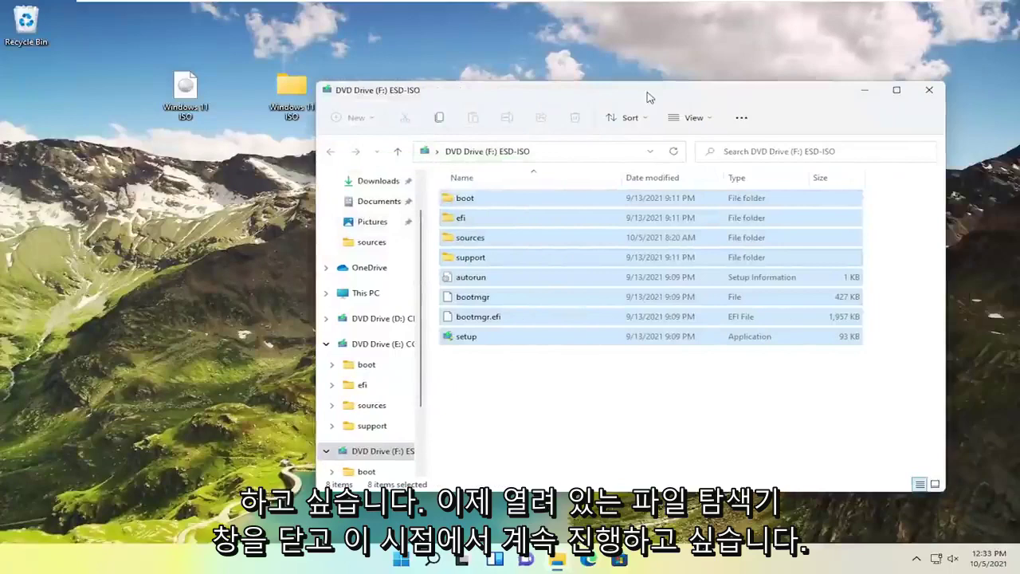
Close the disc window and open the sources folder inside Windows 11 ISO
left_click(929, 89)
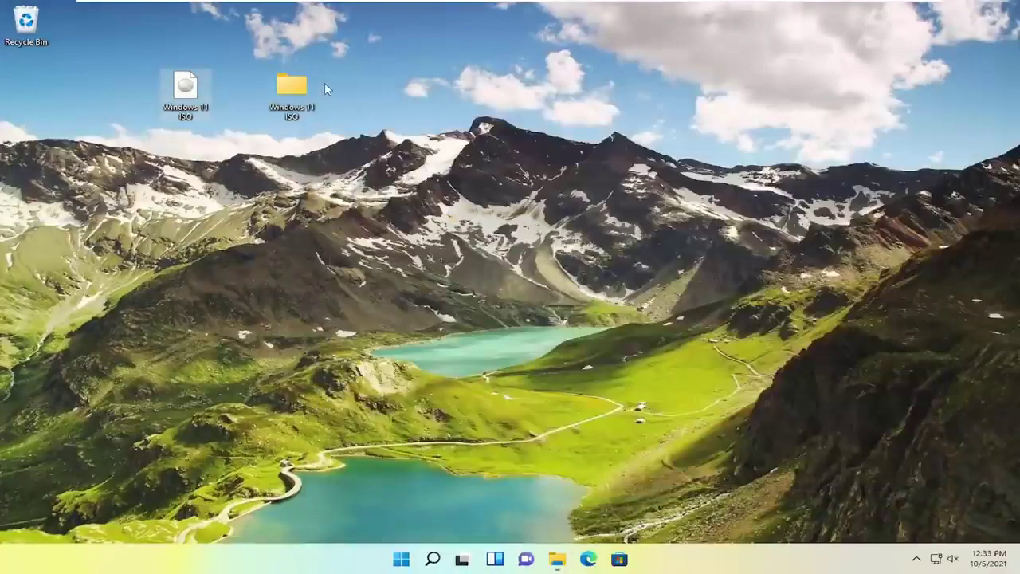
left_click(288, 92)
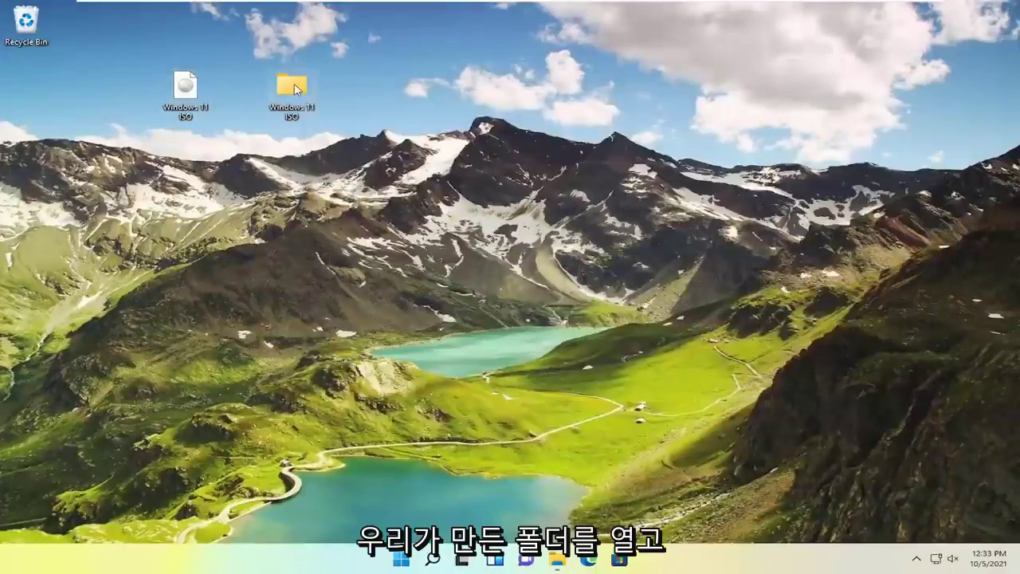
double_click(294, 89)
left_click_drag(580, 94, 505, 94)
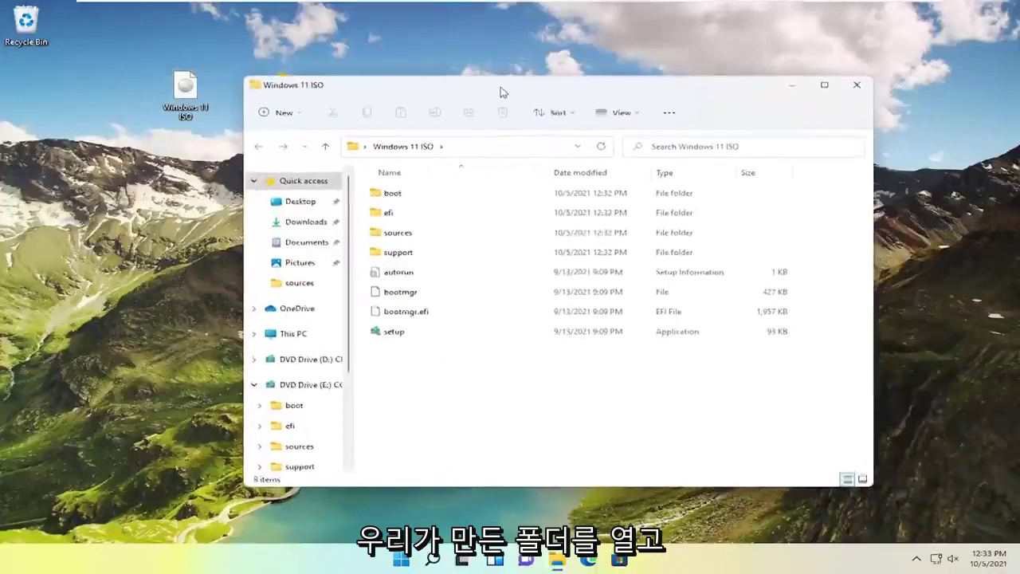
double_click(402, 240)
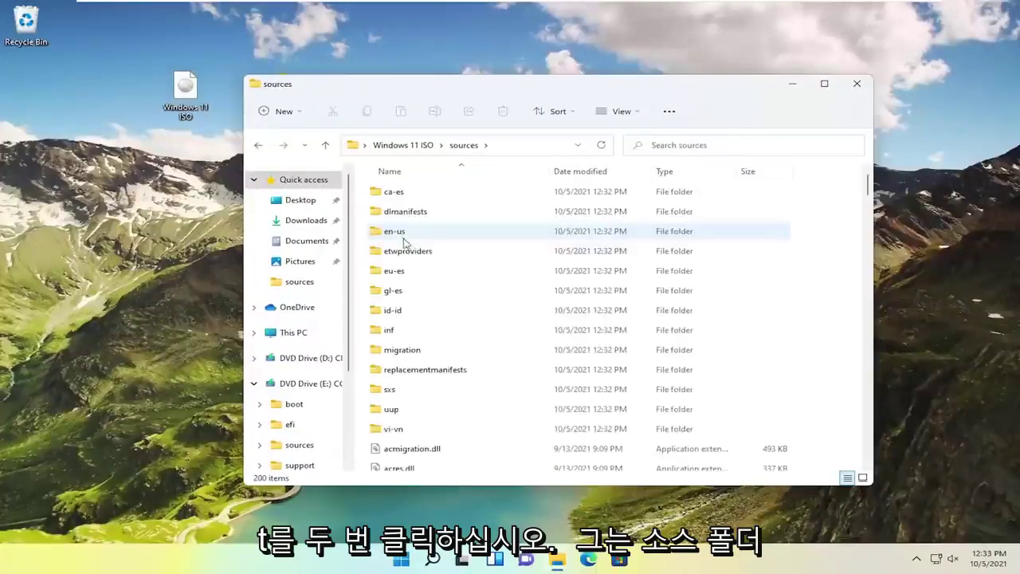
Find appraiserres.dll in sources and bring up its open-with options
scroll(426, 354, "down", 5)
scroll(446, 275, "up", 3)
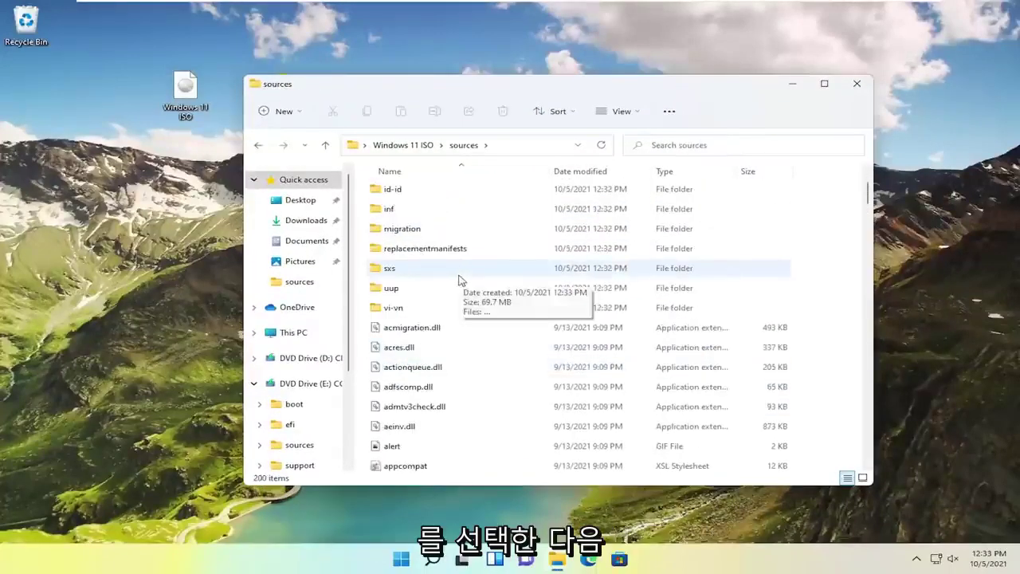
scroll(458, 279, "down", 1)
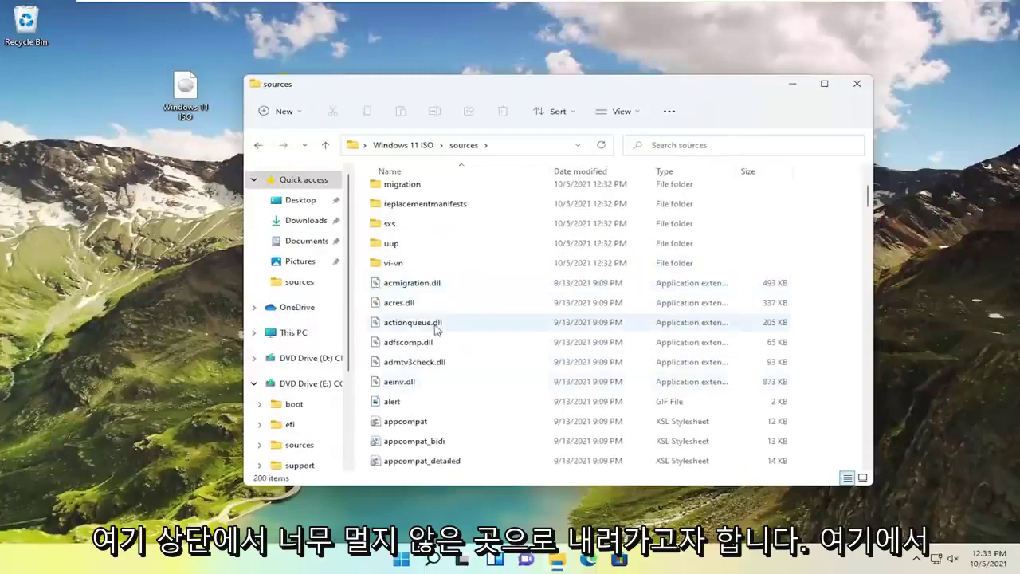
scroll(431, 381, "down", 1)
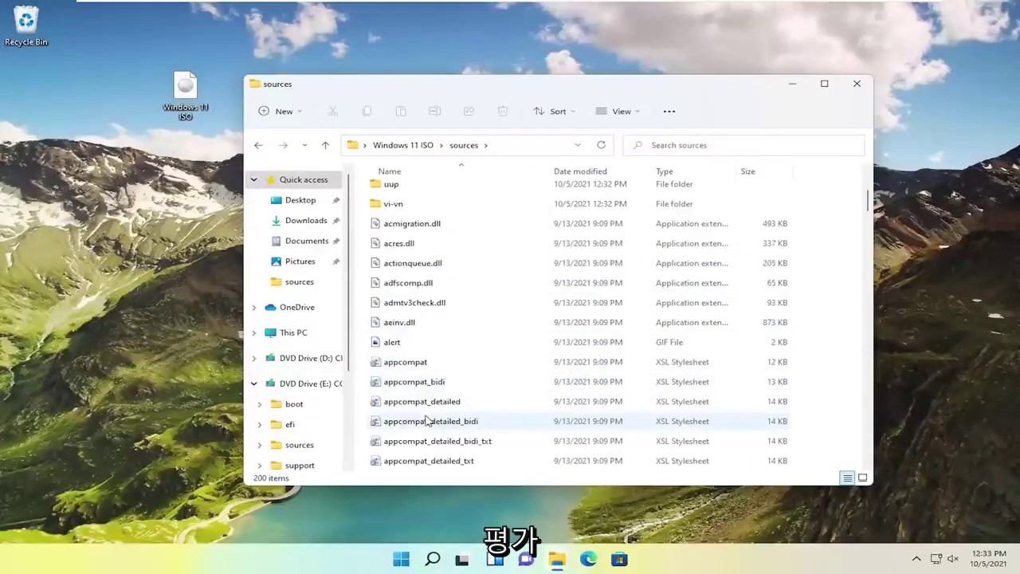
scroll(429, 418, "down", 1)
scroll(431, 422, "down", 1)
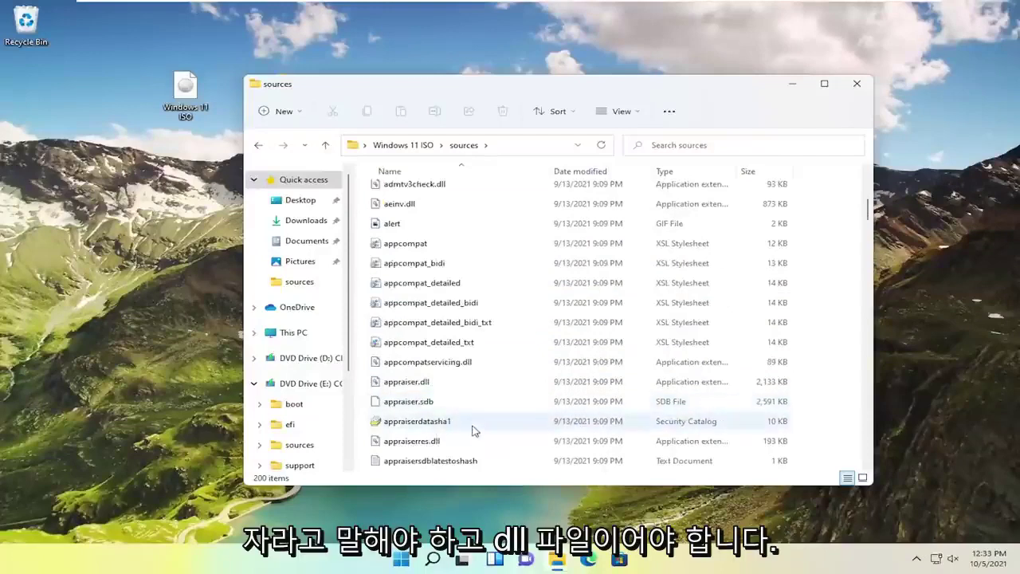
left_click(413, 448)
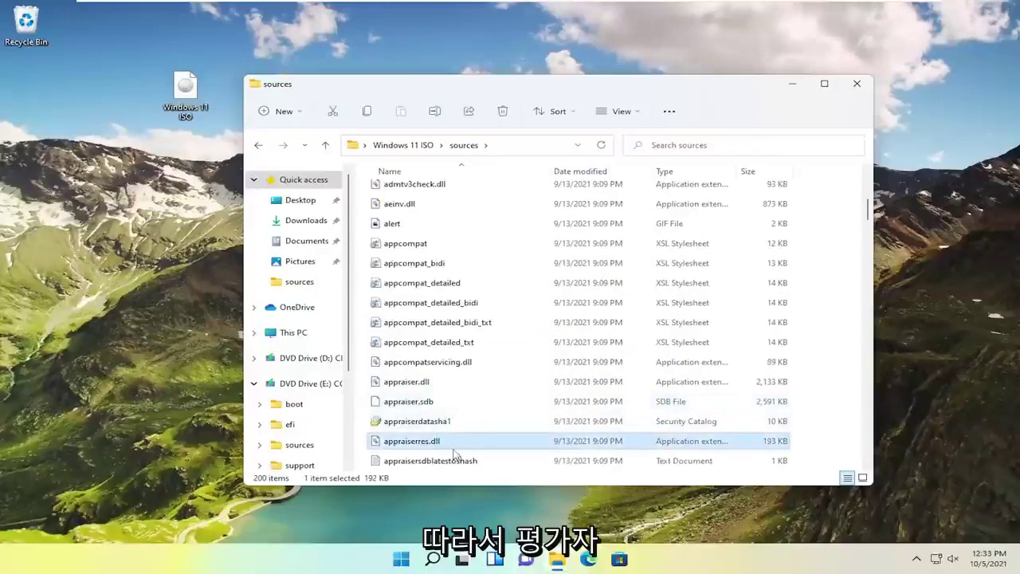
mouse_move(411, 440)
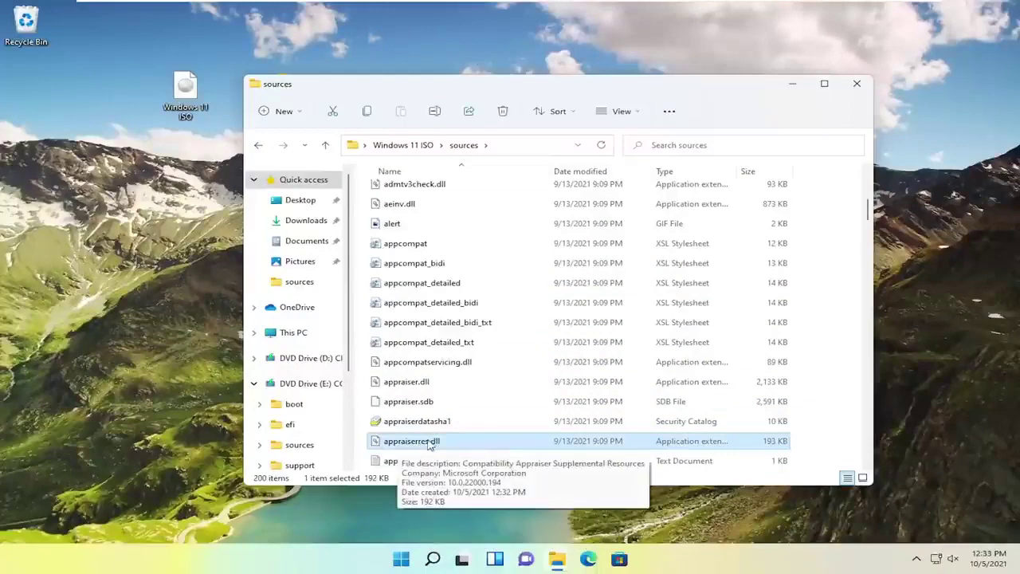
right_click(425, 444)
mouse_move(478, 339)
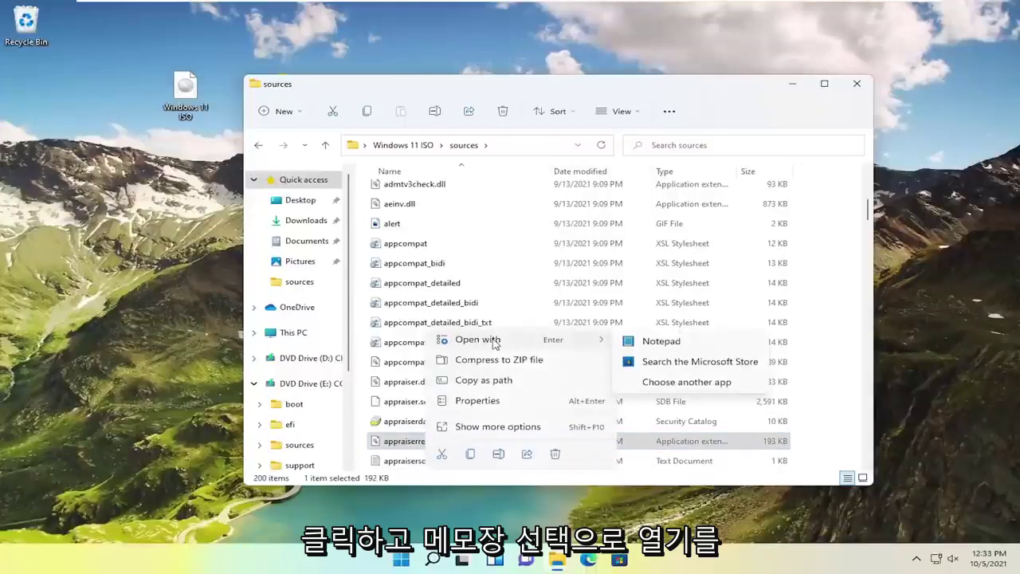
Open appraiserres.dll in Notepad and search it for 'TPM'
left_click(661, 340)
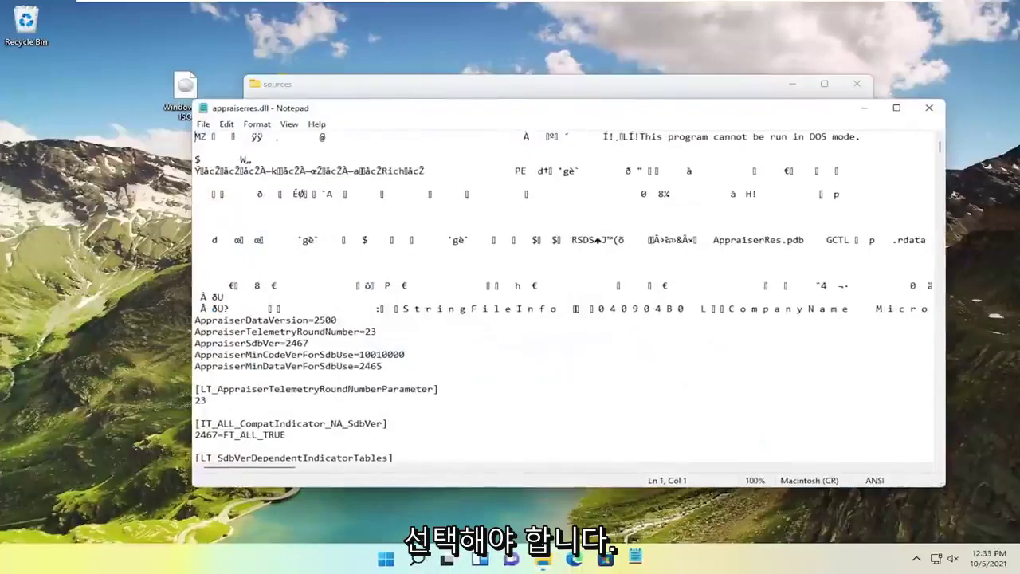
left_click(227, 123)
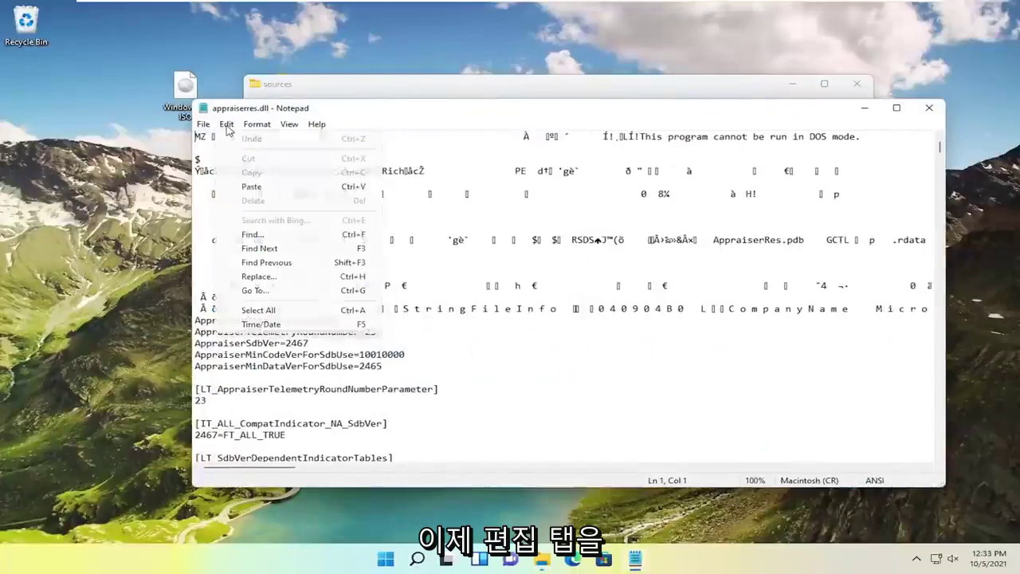
left_click(252, 236)
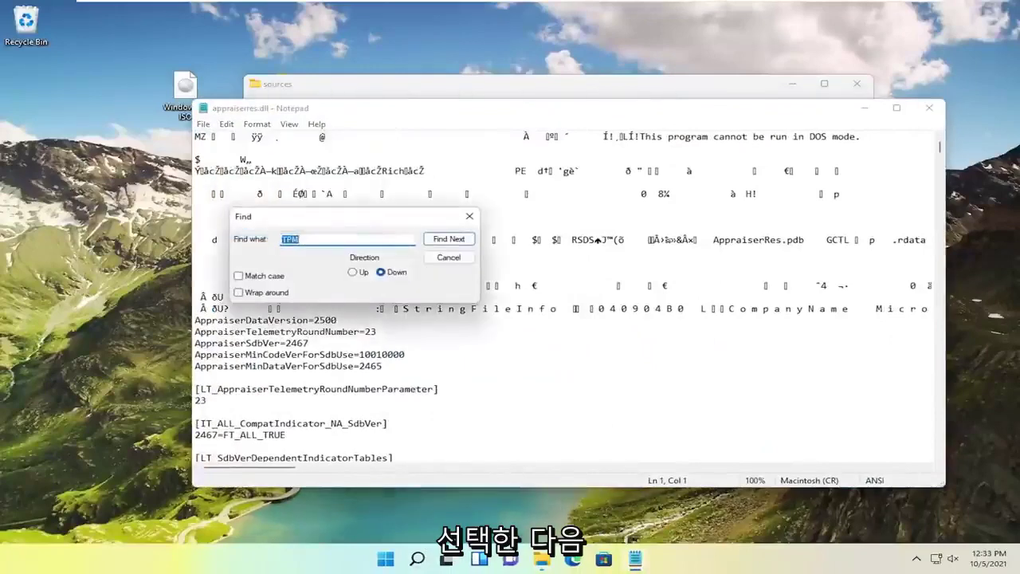
type("TPM")
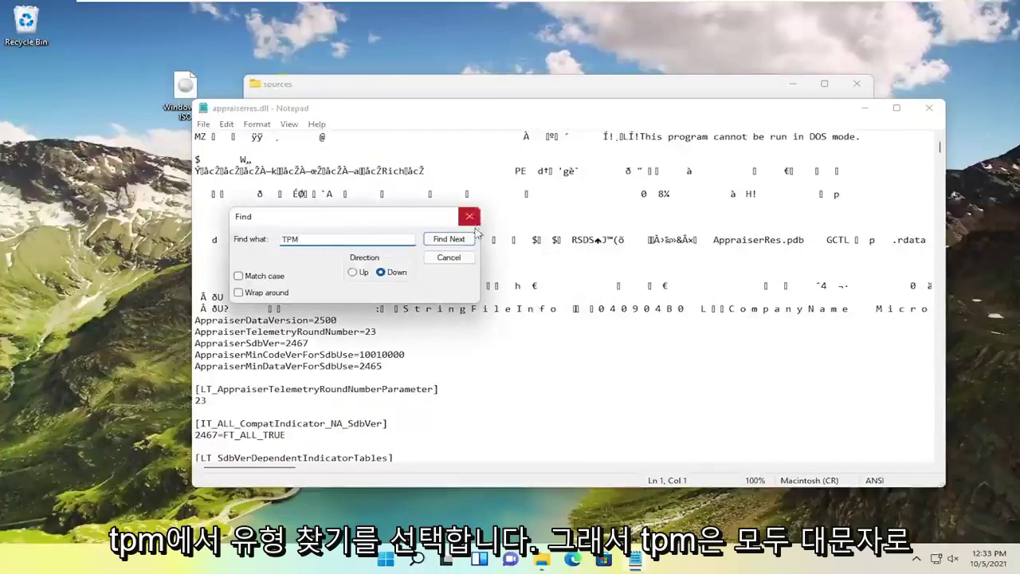
left_click(446, 239)
Delete the two TpmVersion asset-type lines and the leftover blank line
scroll(557, 358, "down", 1)
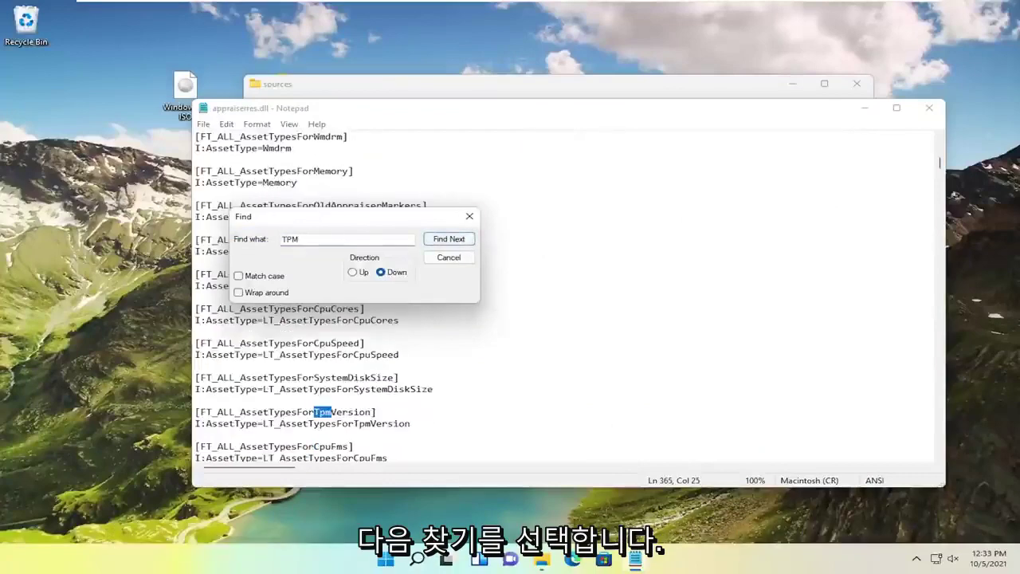
scroll(558, 359, "down", 1)
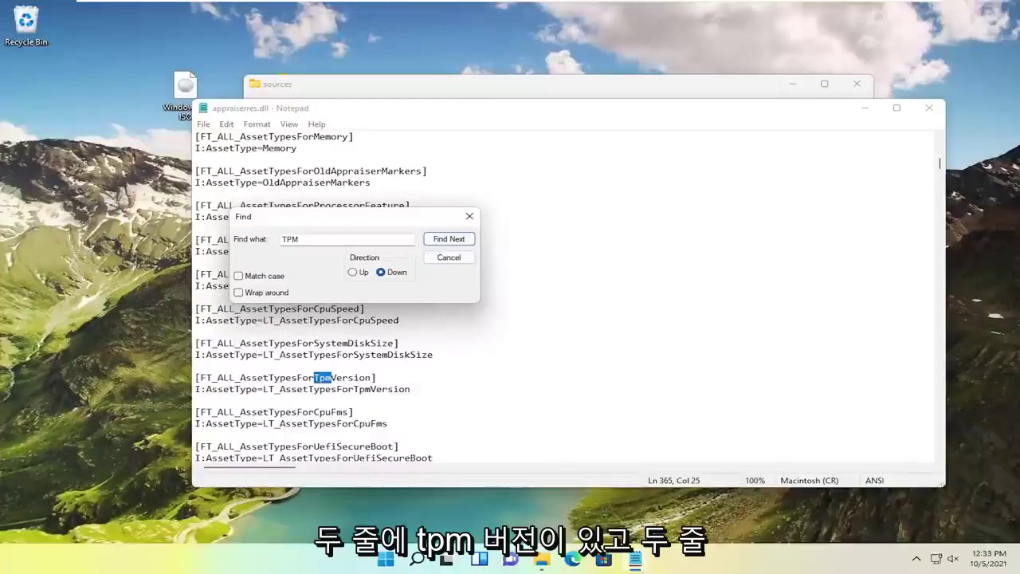
left_click_drag(410, 389, 200, 377)
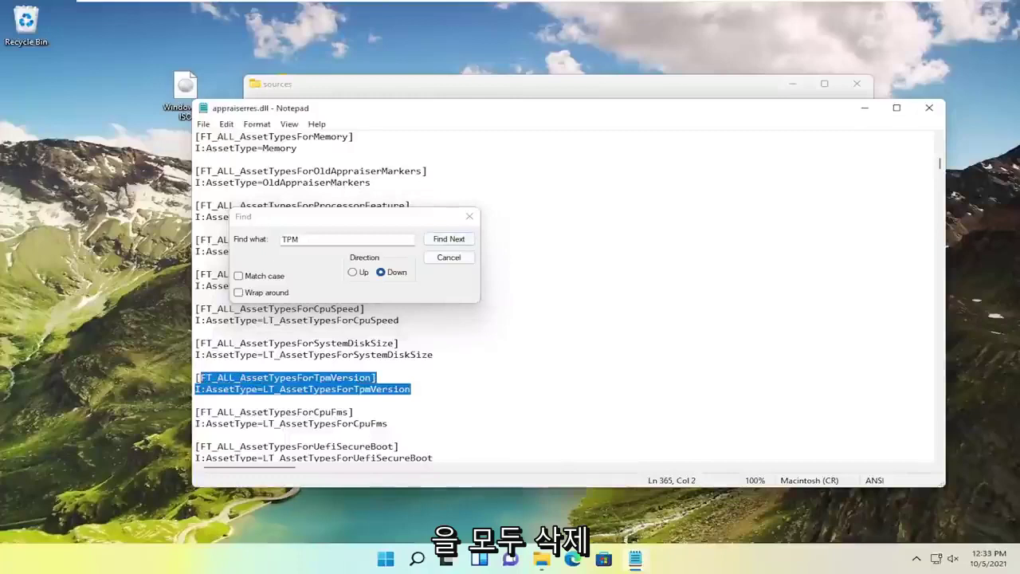
key("BackSpace")
key("BackSpace")
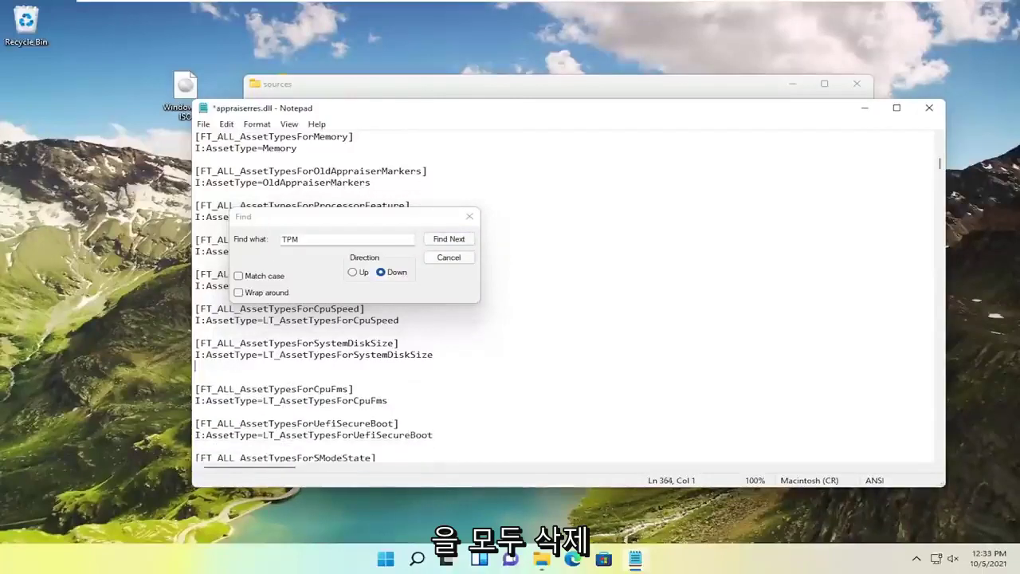
key("BackSpace")
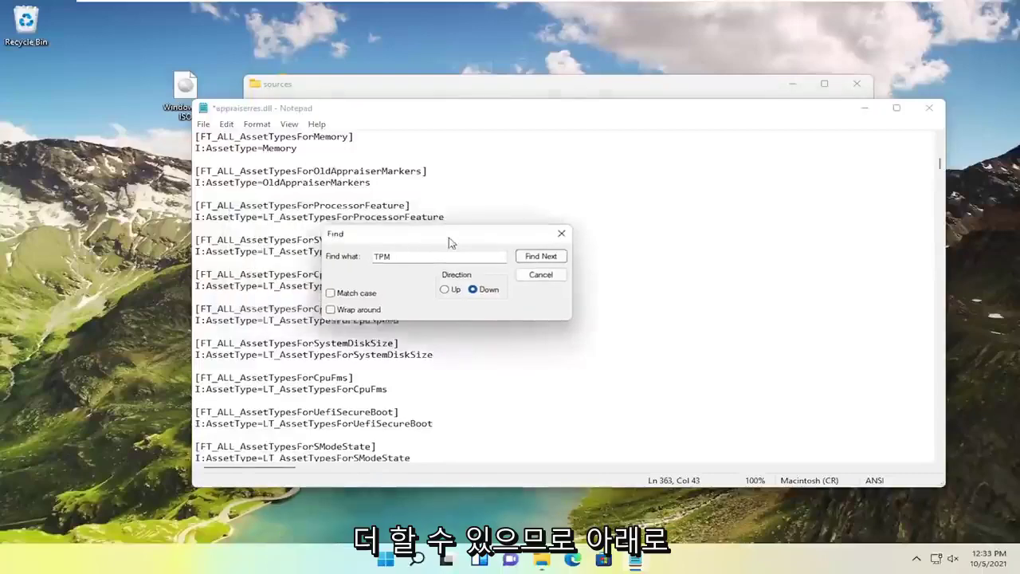
Delete the TPM version blocking line in SubBucket_124
left_click_drag(365, 225, 610, 272)
left_click(690, 287)
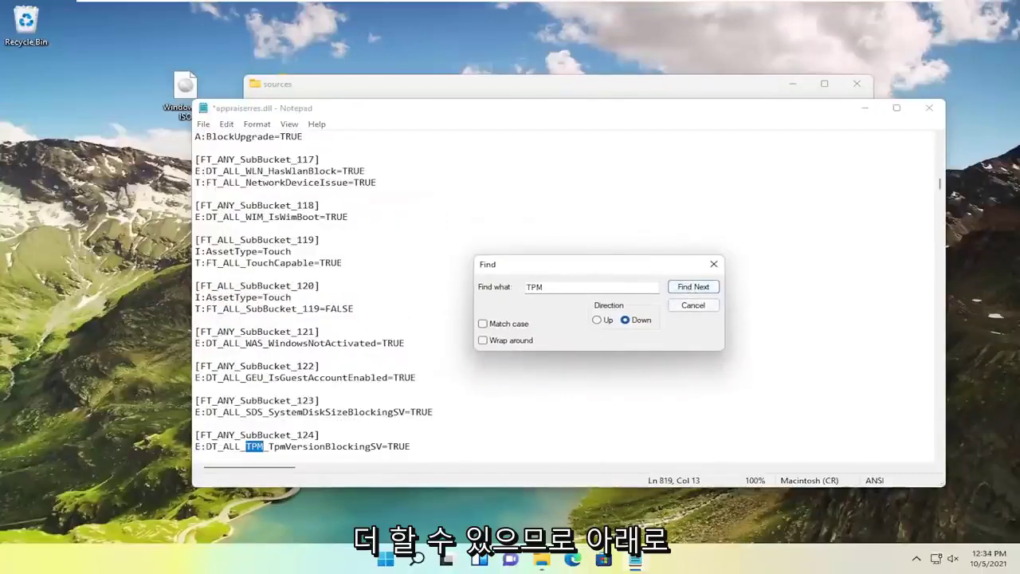
scroll(398, 318, "down", 1)
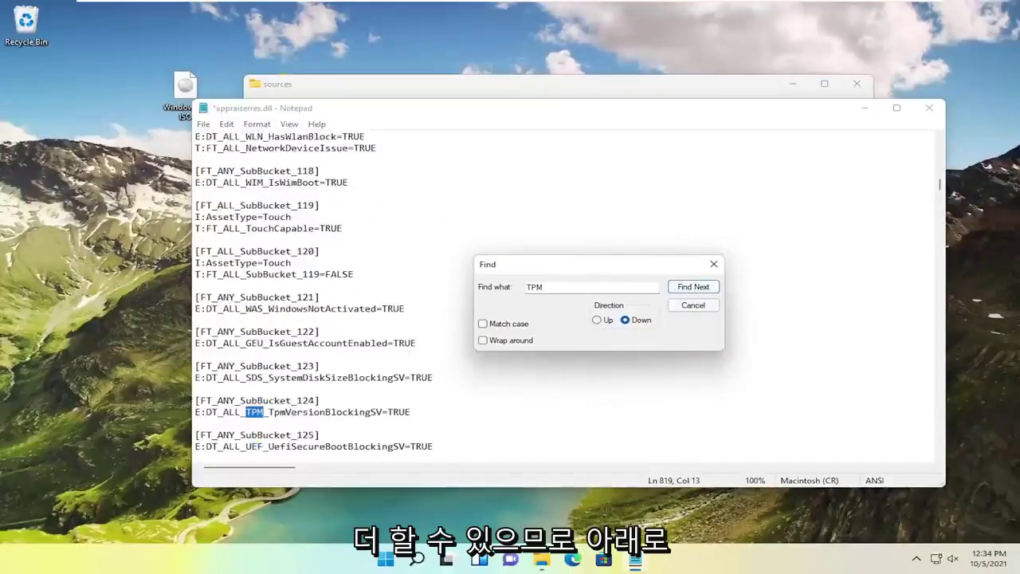
left_click_drag(196, 412, 410, 412)
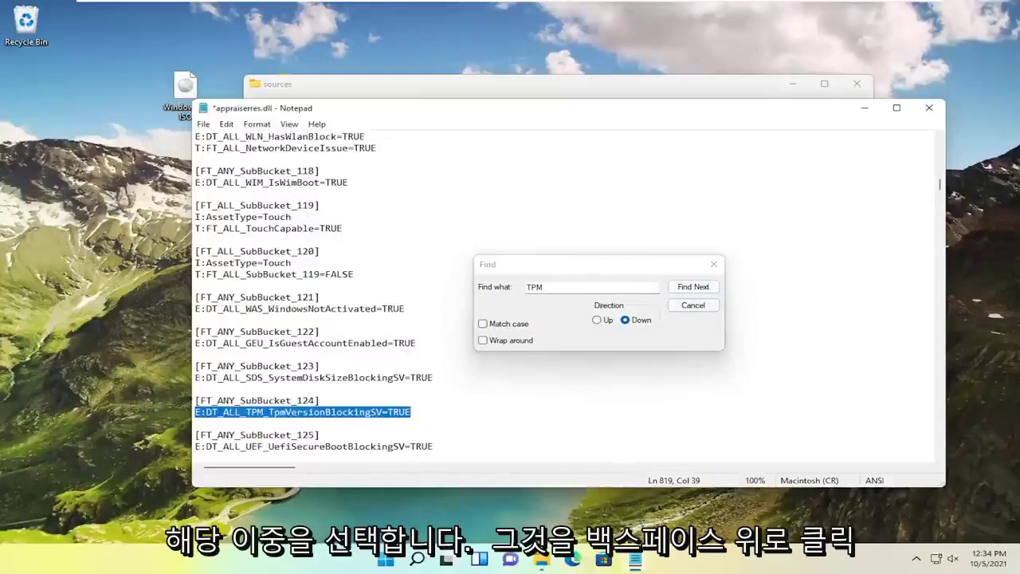
key("BackSpace")
key("BackSpace")
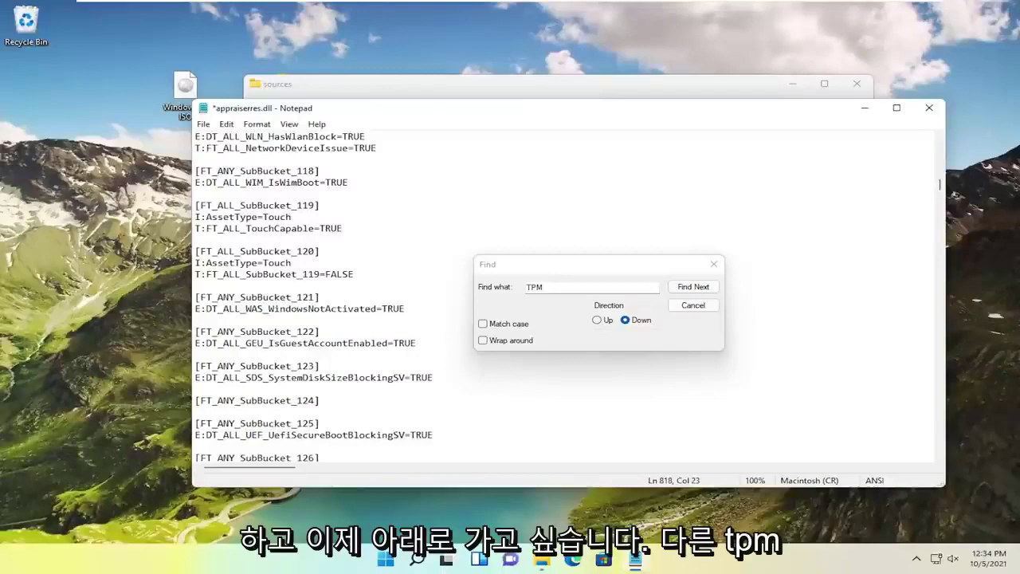
Delete the UEFI Secure Boot blocking line in SubBucket_125 and its empty line
scroll(558, 302, "down", 1)
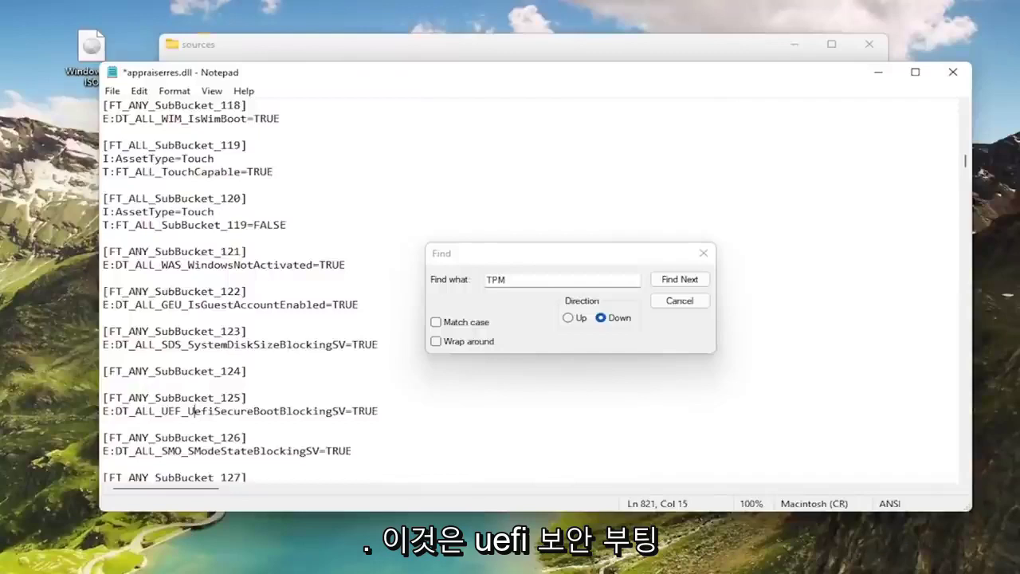
triple_click(191, 411)
key("Delete")
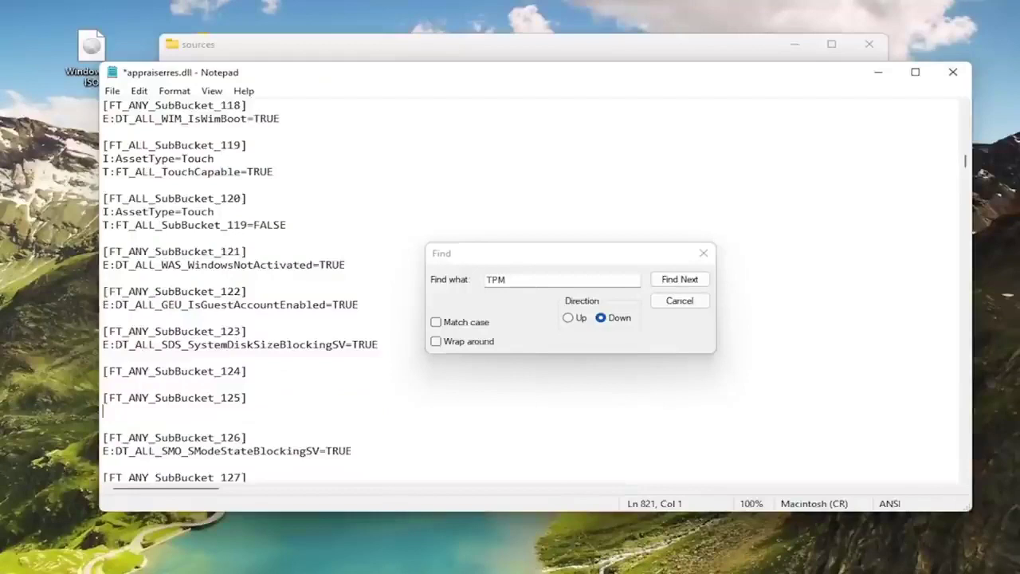
key("BackSpace")
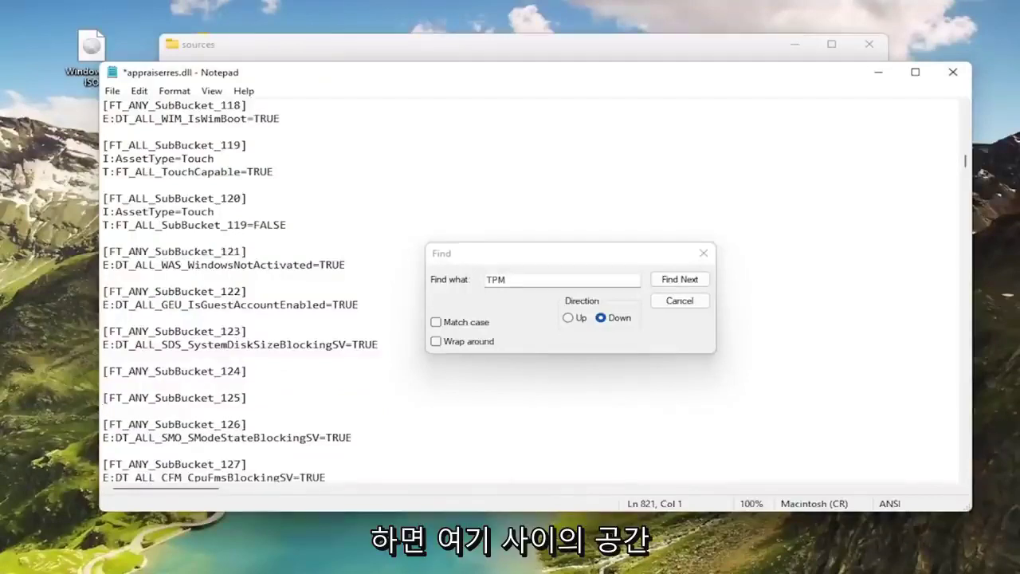
left_click(678, 282)
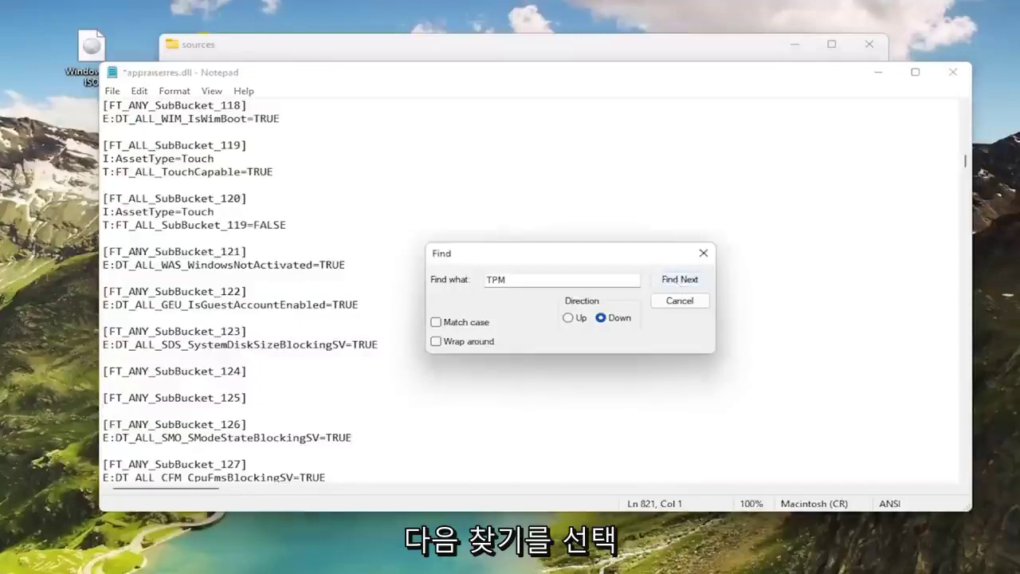
Delete the BlockedByTpmVersion marker line and the TpmVersion entries in the scan and SV lists
scroll(319, 318, "down", 1)
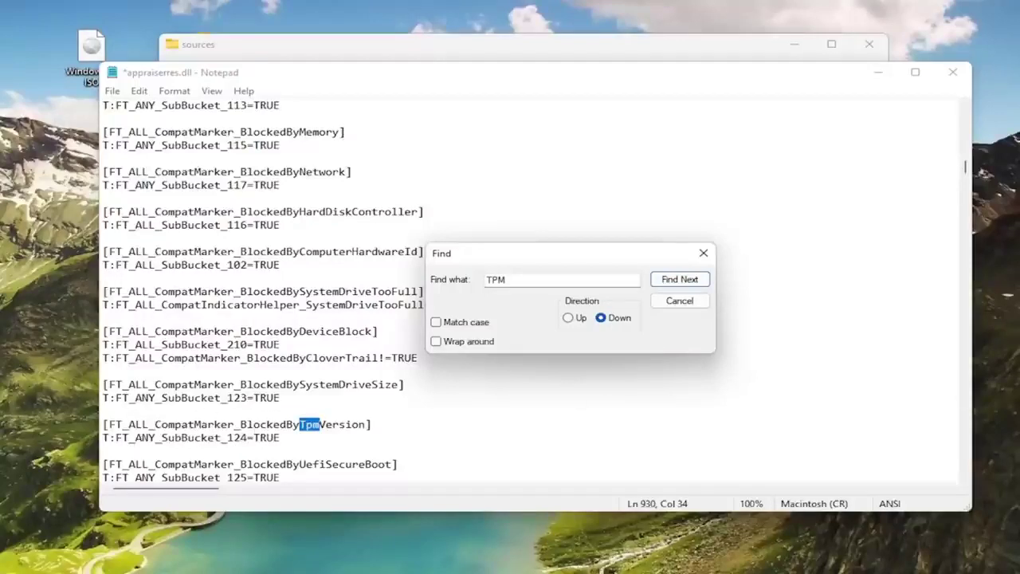
left_click_drag(104, 424, 371, 424)
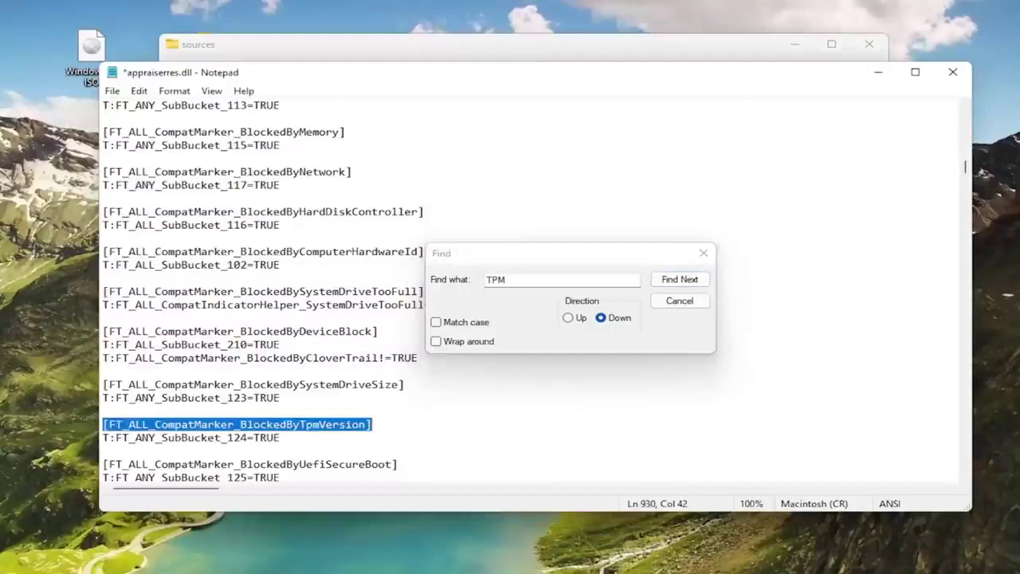
key("BackSpace")
key("BackSpace")
left_click(680, 279)
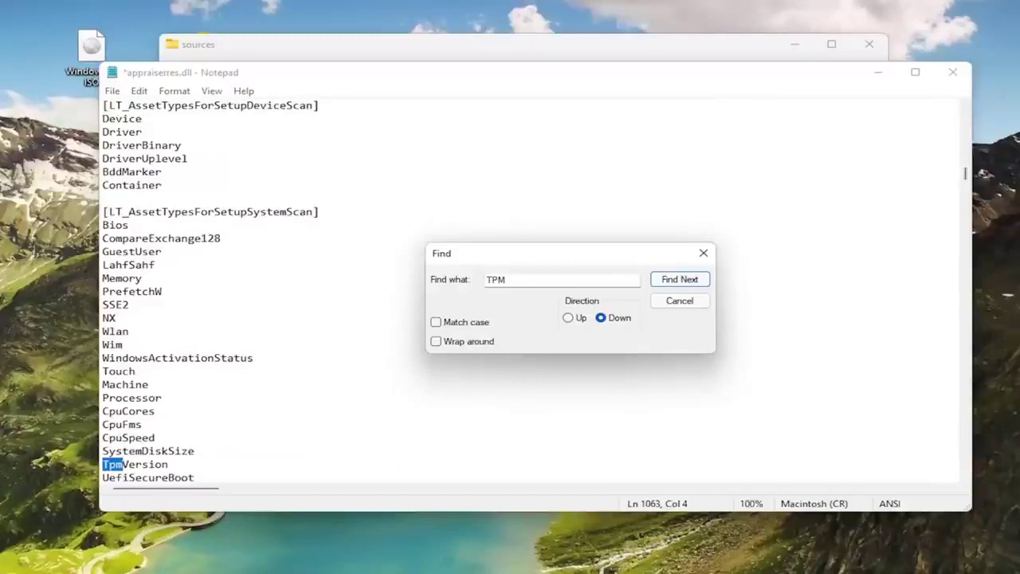
double_click(152, 465)
key("BackSpace")
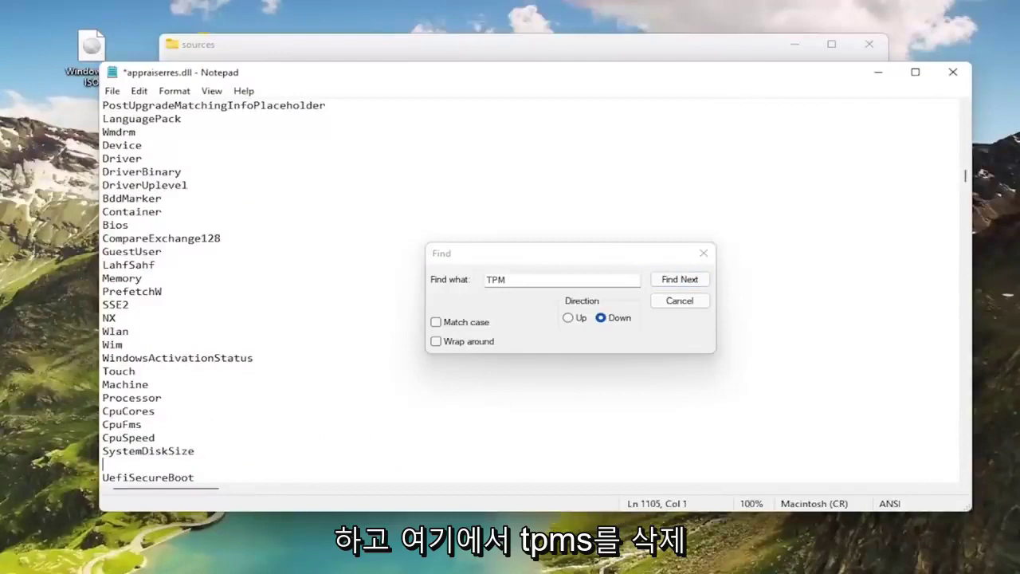
left_click(679, 279)
double_click(135, 463)
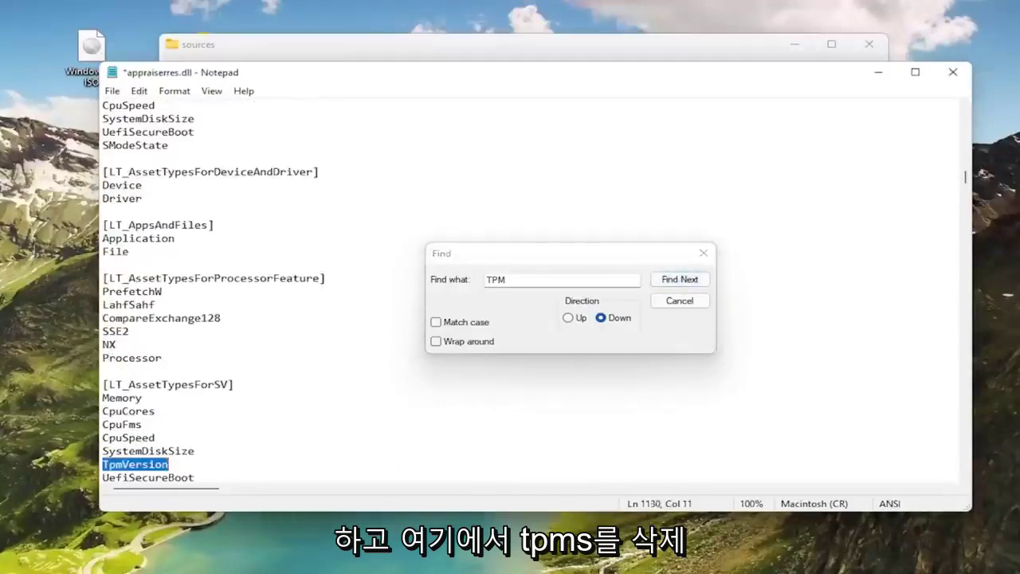
key("BackSpace")
key("BackSpace")
Remove the whole TpmVersion section along with its leftover blank lines
left_click(679, 279)
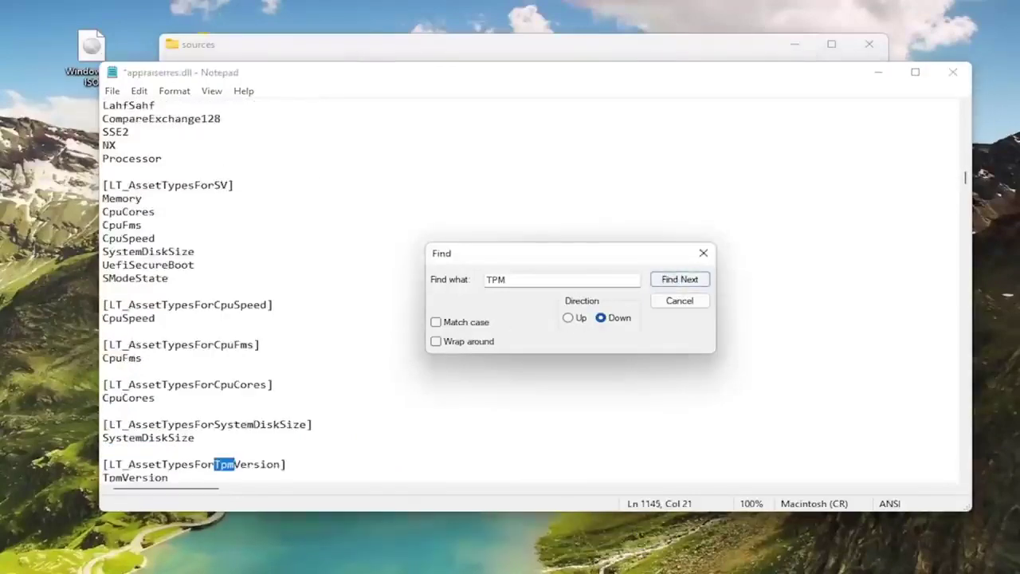
scroll(526, 319, "down", 2)
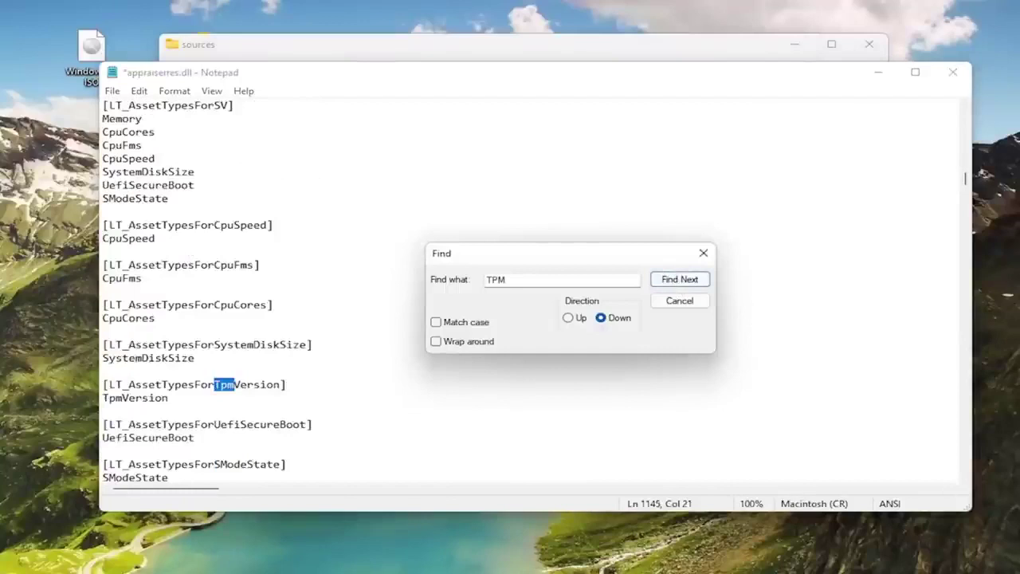
left_click(168, 398)
left_click(102, 384, "shift")
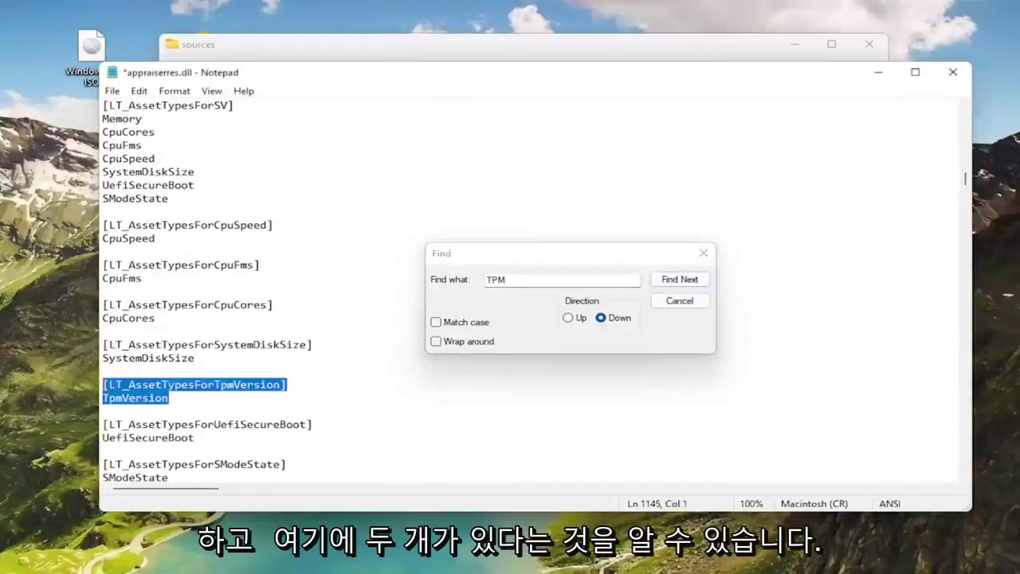
key("BackSpace")
key("BackSpace")
key("Down")
key("BackSpace")
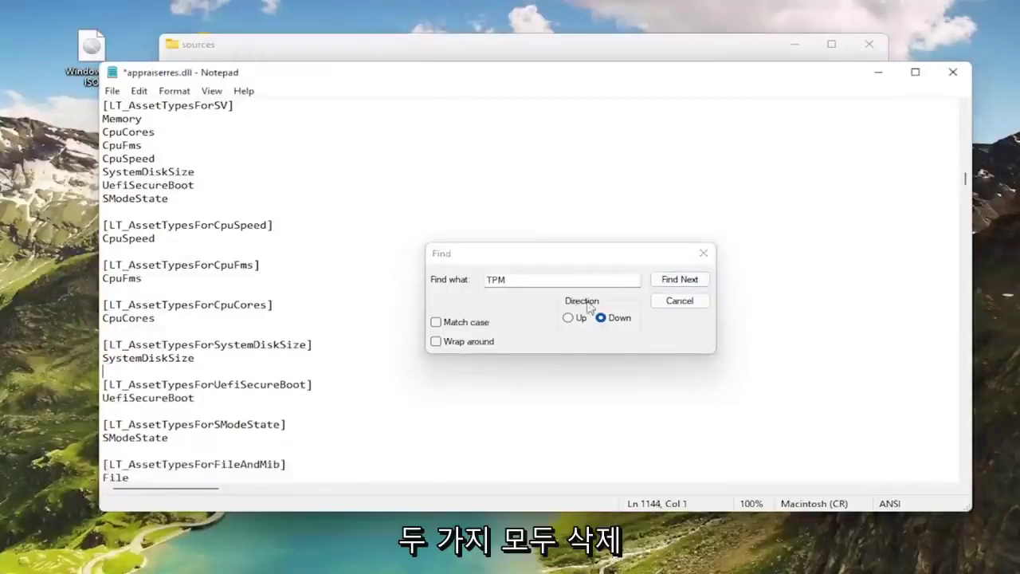
Delete the remaining TpmVersion entries from the blocking-system lists and close up the gaps
left_click(676, 283)
scroll(526, 319, "down", 2)
left_click(132, 384)
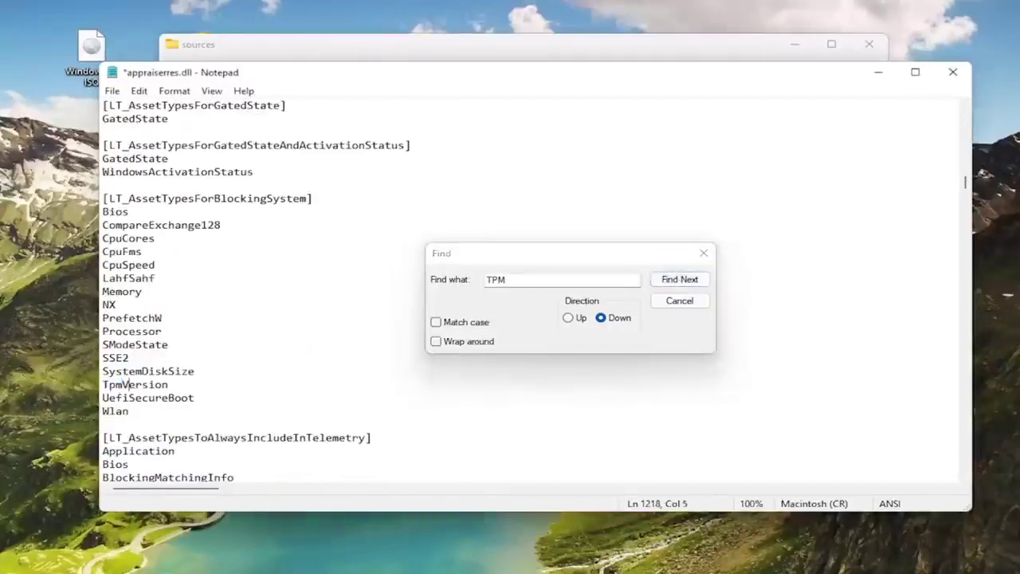
double_click(131, 384)
key("BackSpace")
left_click(678, 279)
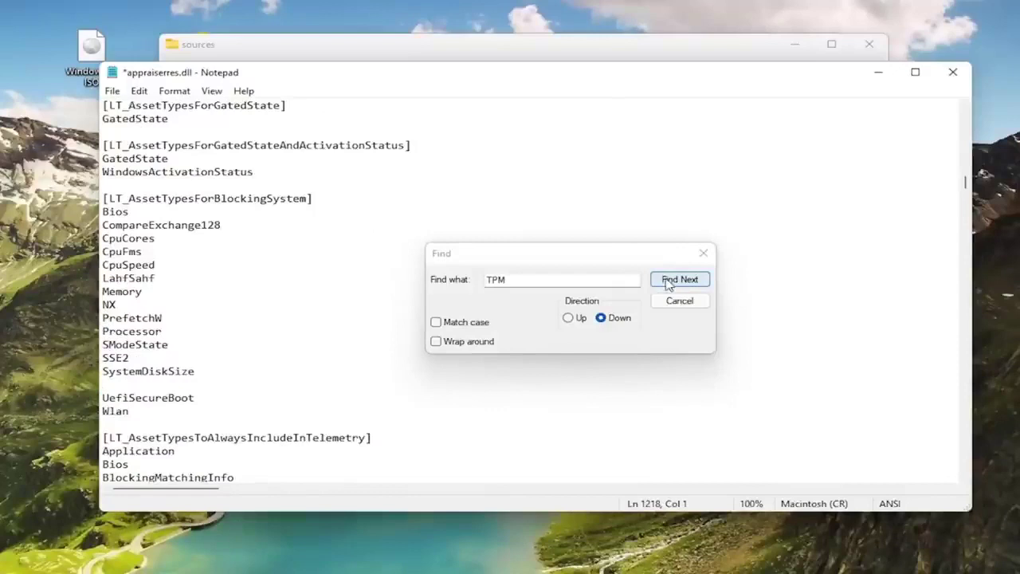
key("ctrl+z")
key("BackSpace")
key("BackSpace")
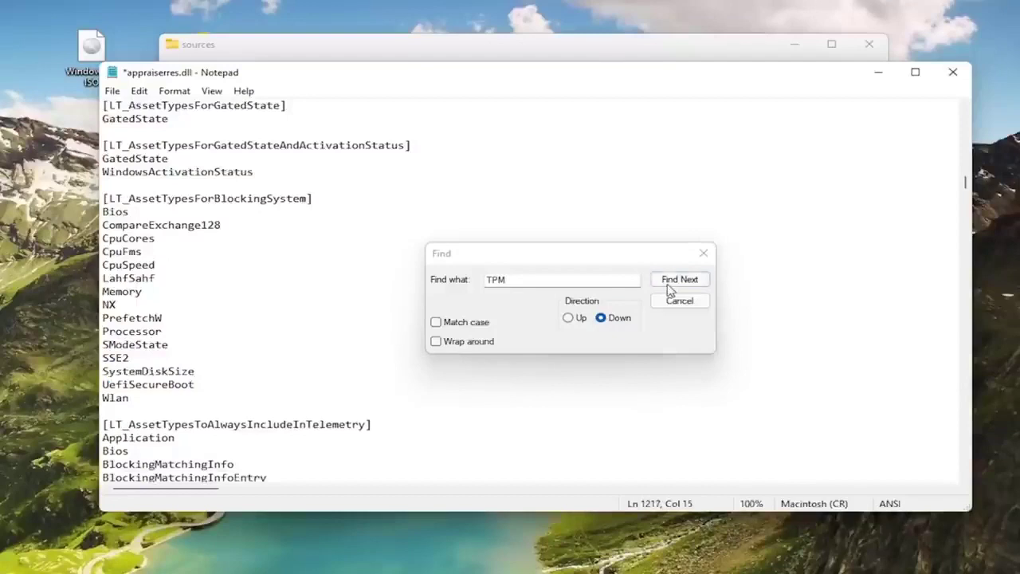
left_click(673, 281)
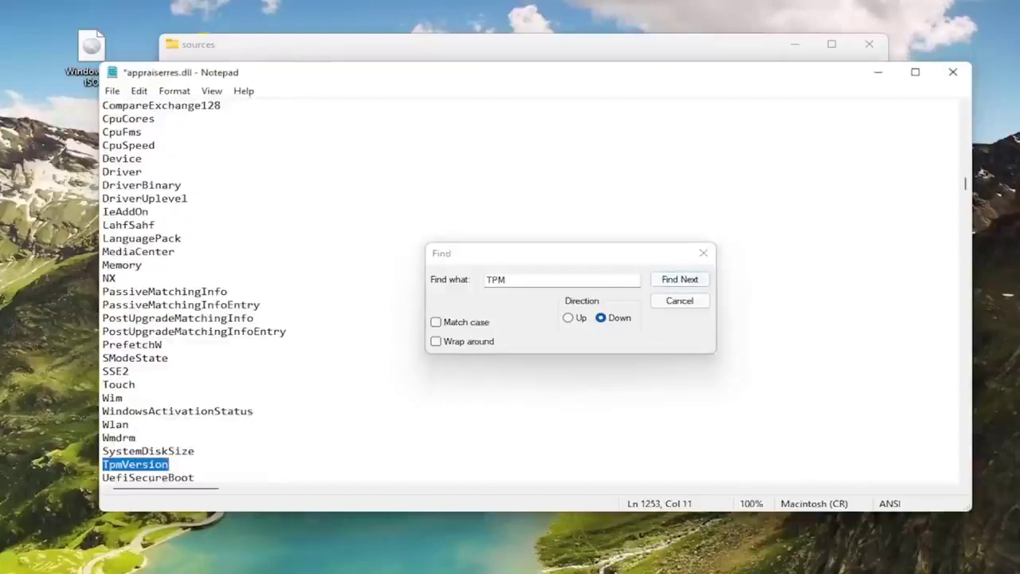
key("BackSpace")
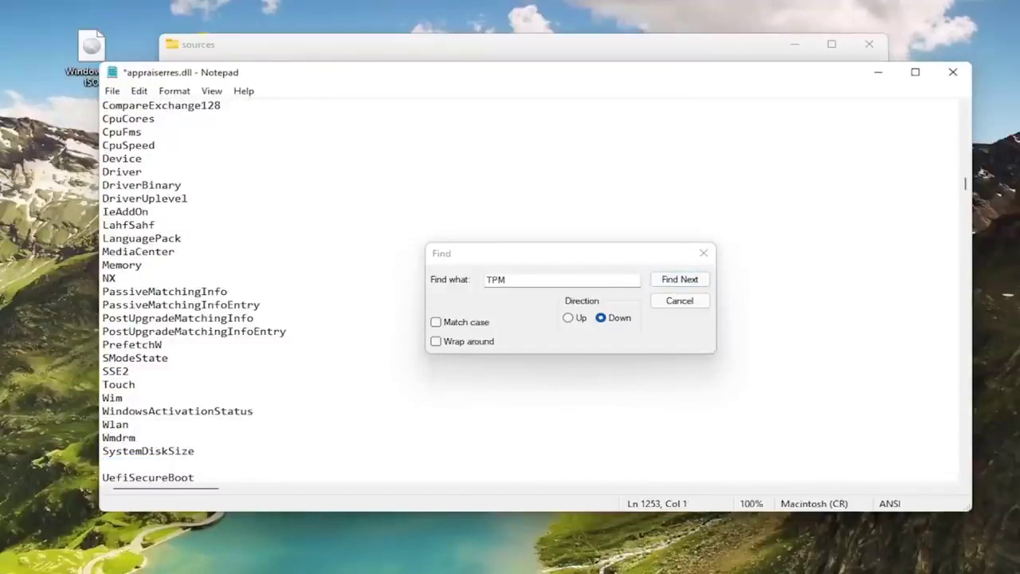
key("BackSpace")
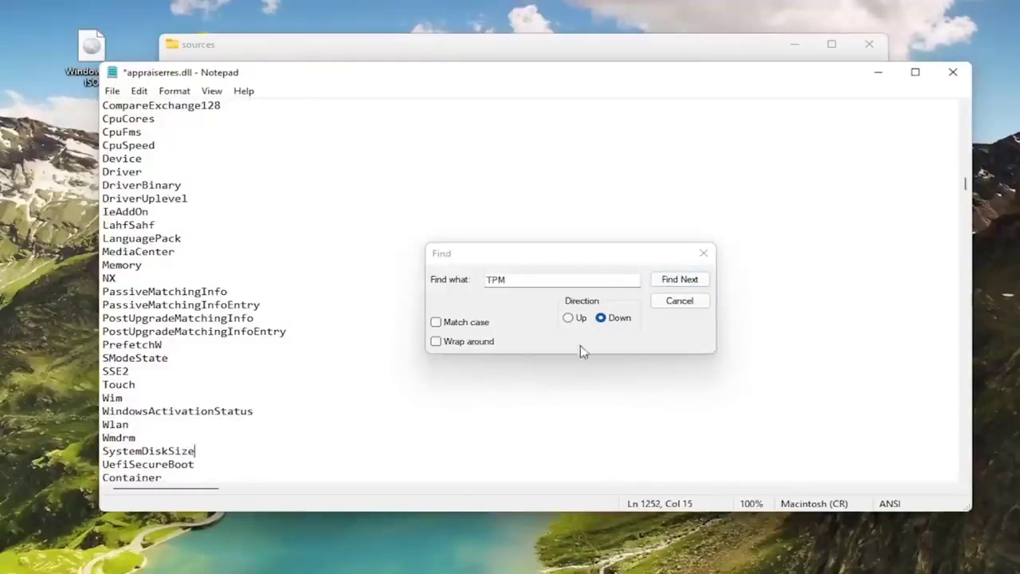
Find the next TPM match and delete the TPM abbreviation line
left_click(552, 278)
key("Return")
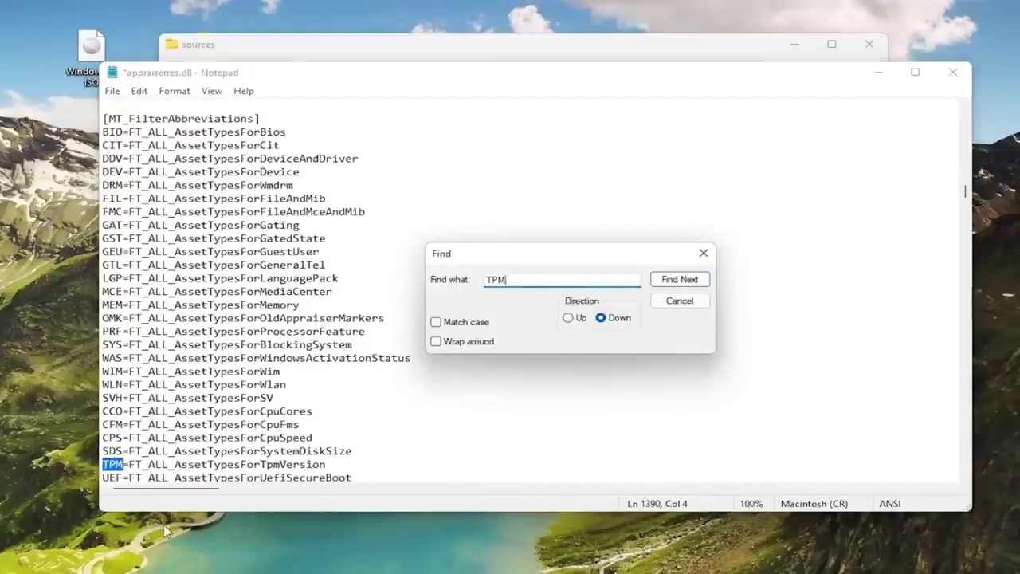
left_click(207, 464)
key("Home")
key("shift+End")
key("BackSpace")
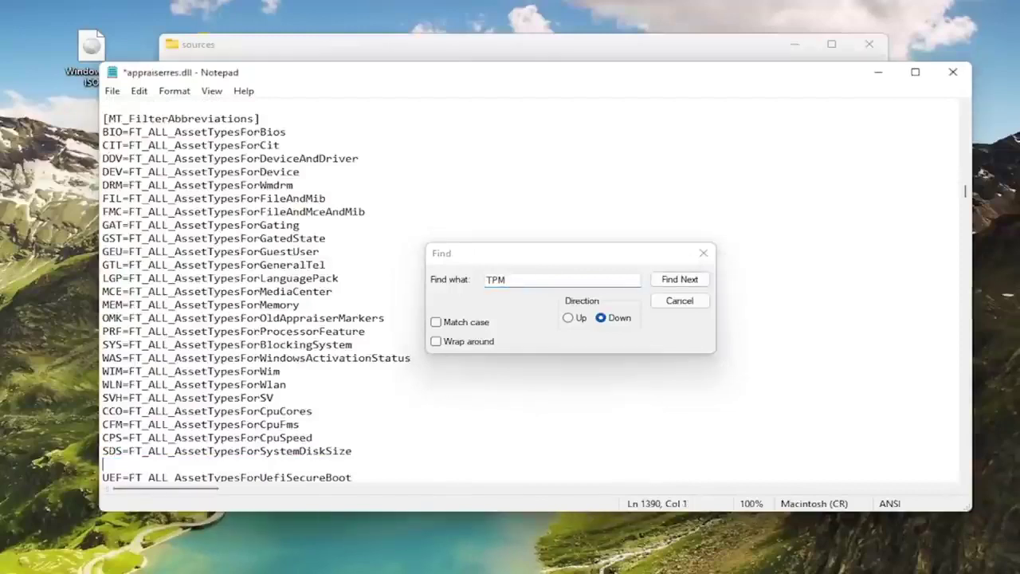
key("BackSpace")
Delete the TpmVersion line and the following TPM line with their empty lines
left_click(510, 278)
key("Return")
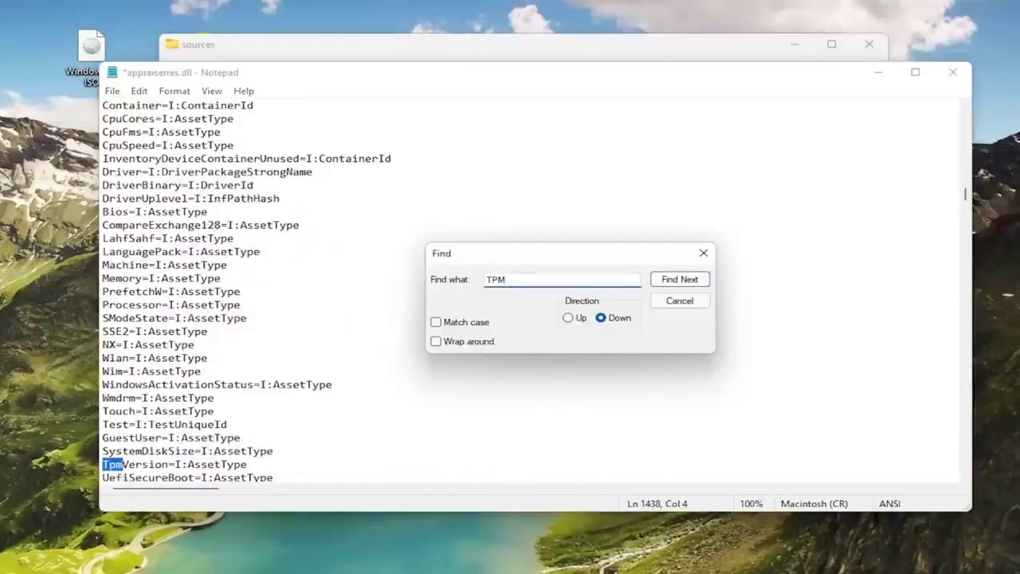
left_click(181, 463)
key("Home")
key("shift+End")
key("BackSpace")
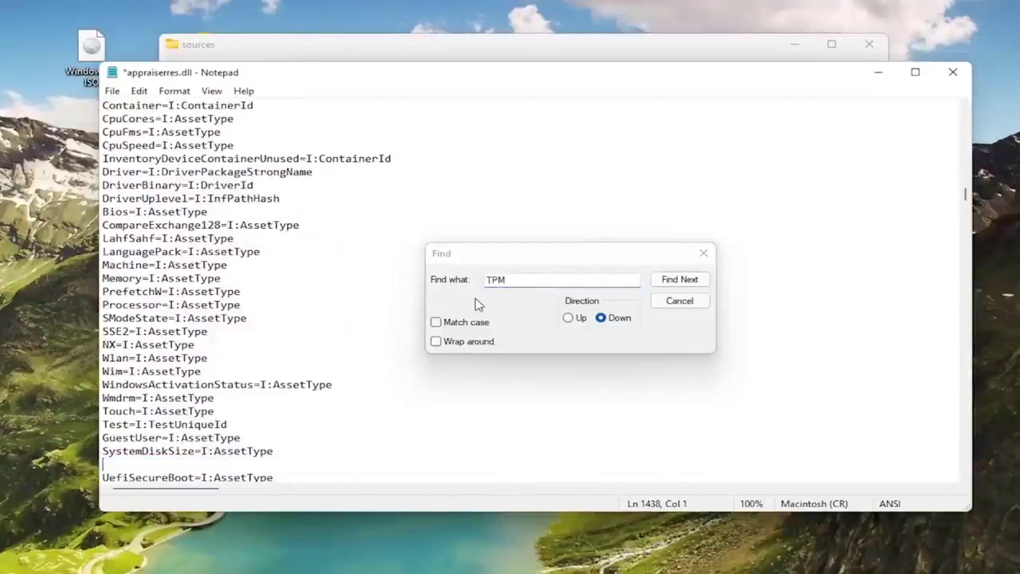
key("BackSpace")
left_click(510, 279)
key("Return")
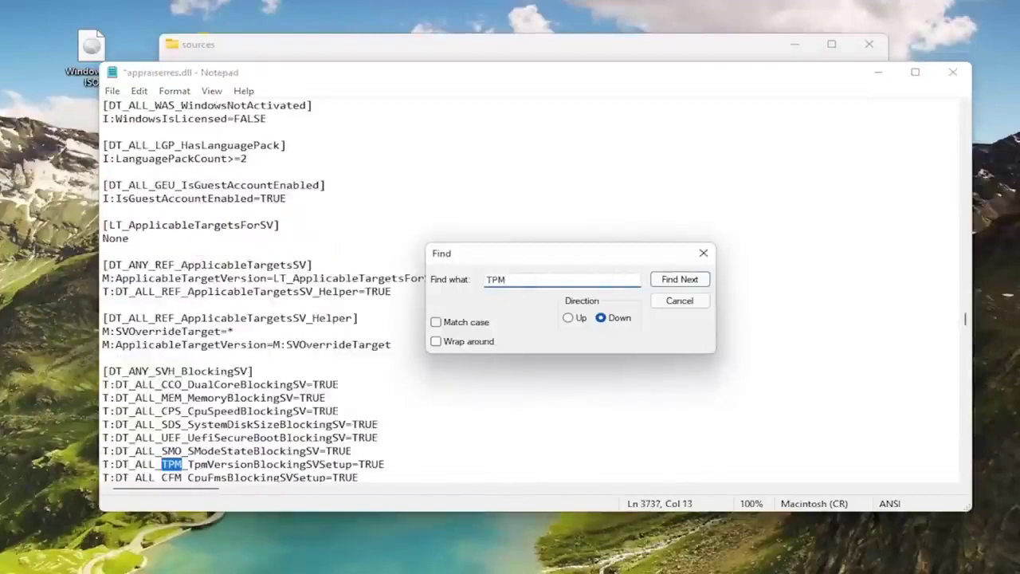
left_click(181, 464)
key("Home")
key("shift+End")
key("BackSpace")
key("BackSpace")
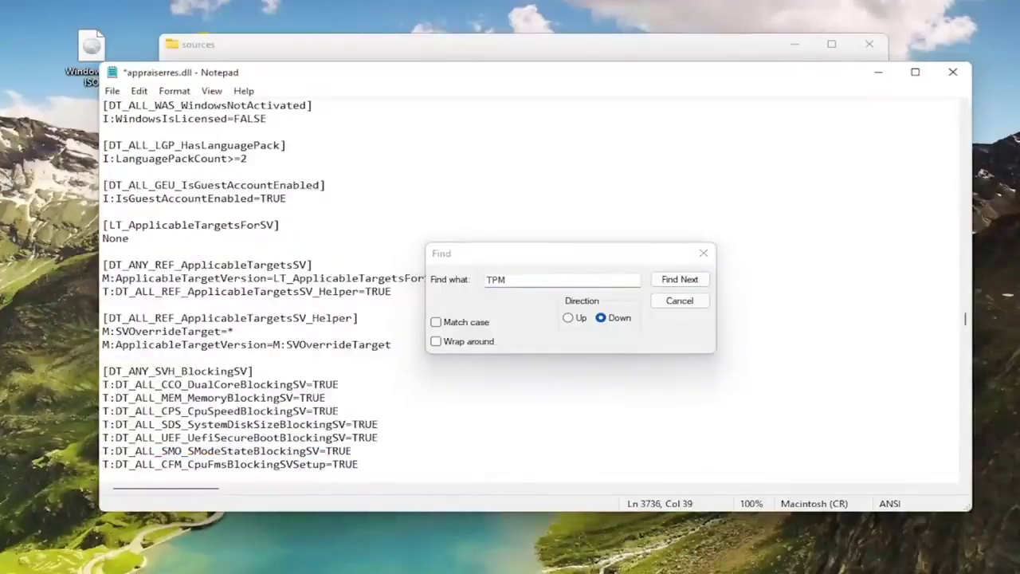
Delete the [LT_TpmInvalidStates] line
left_click(510, 279)
key("Return")
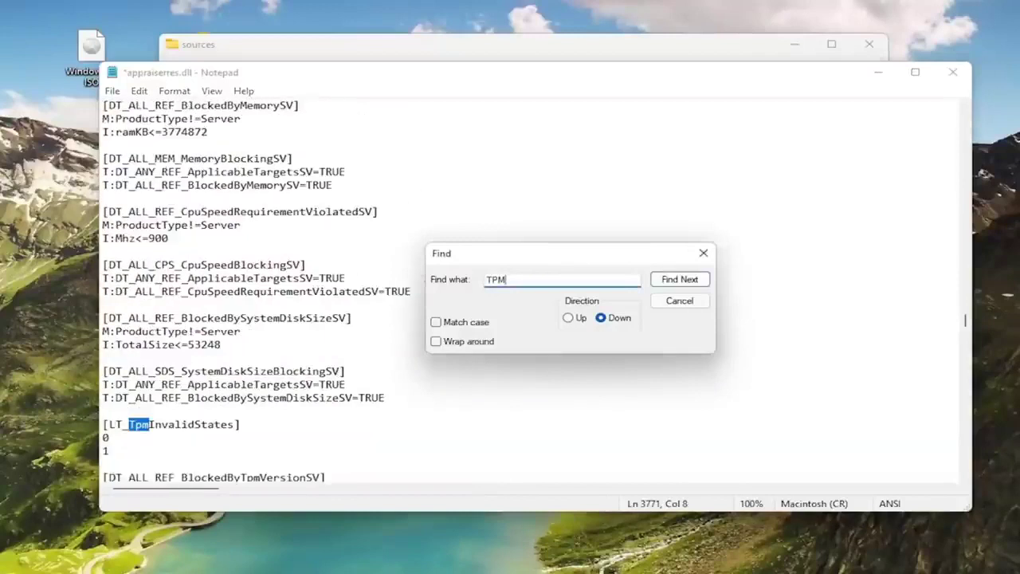
left_click(167, 424)
key("Home")
key("shift+End")
left_click(167, 424)
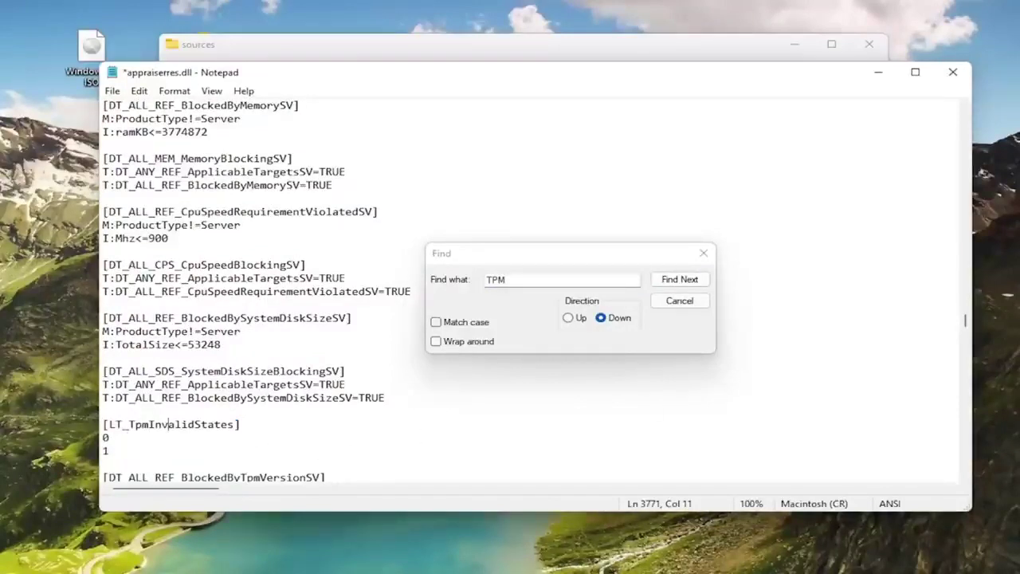
left_click_drag(241, 424, 102, 424)
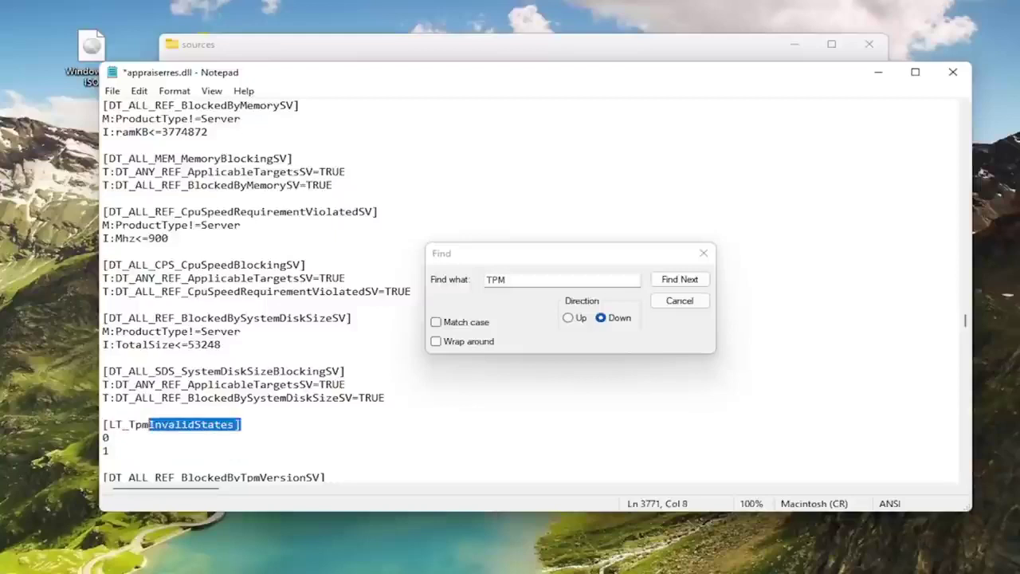
key("BackSpace")
key("BackSpace")
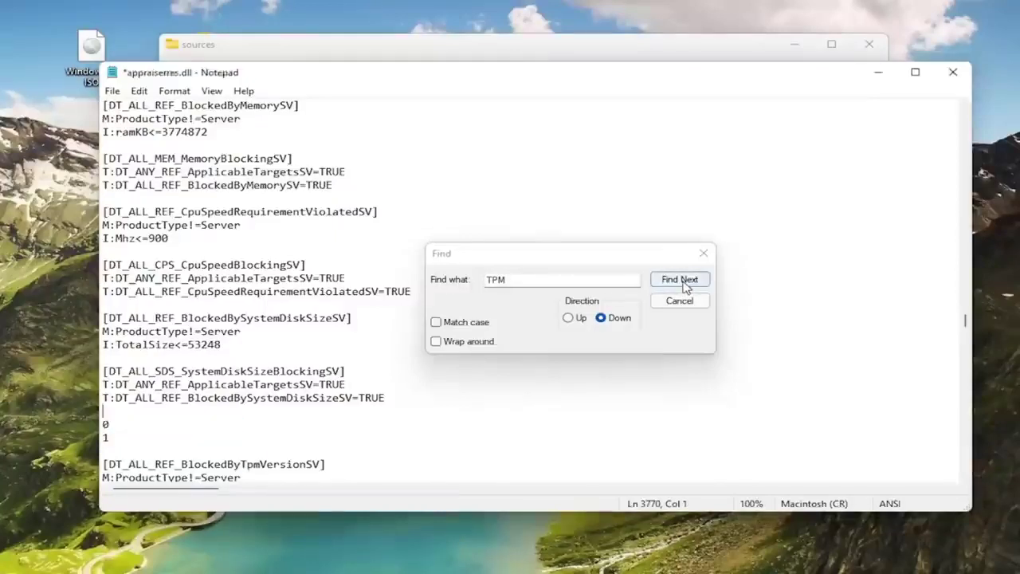
Delete the [DT_ALL_REF_BlockedByTpmVersionSV] header and its I:TpmVersionInfo=LT_TpmInvalidStates line
left_click(679, 279)
left_click_drag(102, 384, 326, 384)
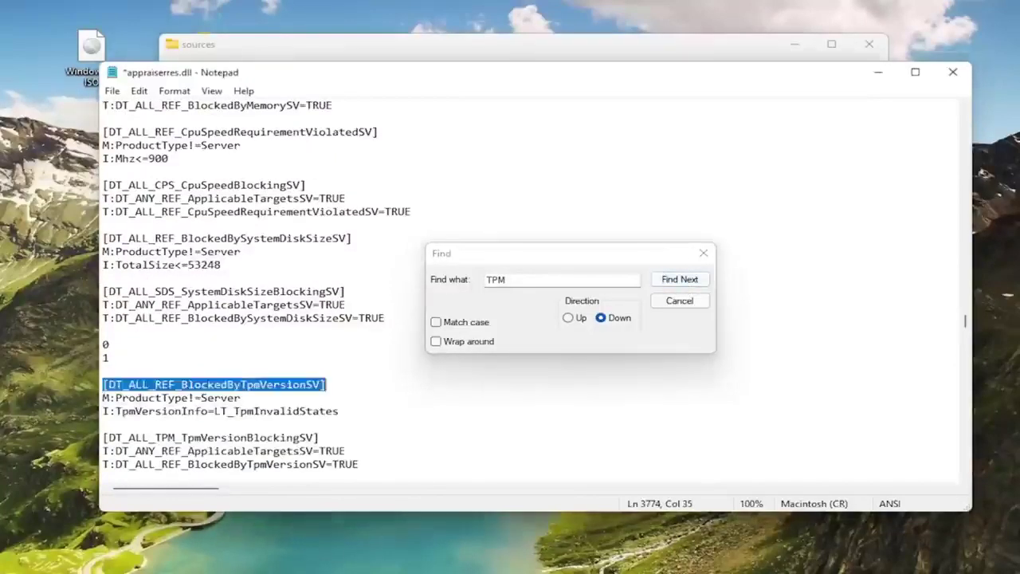
key("BackSpace")
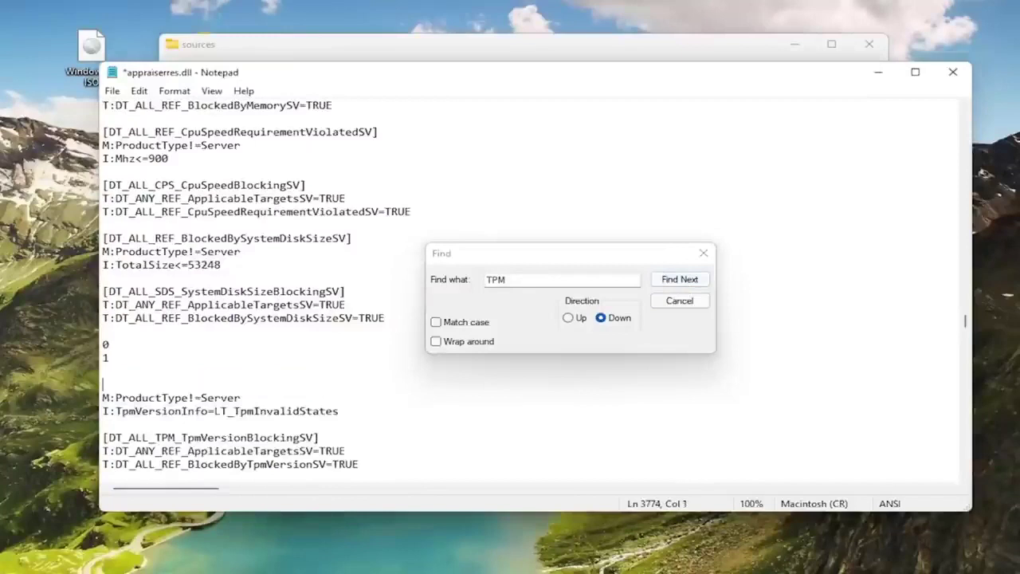
key("BackSpace")
left_click_drag(102, 397, 338, 398)
key("BackSpace")
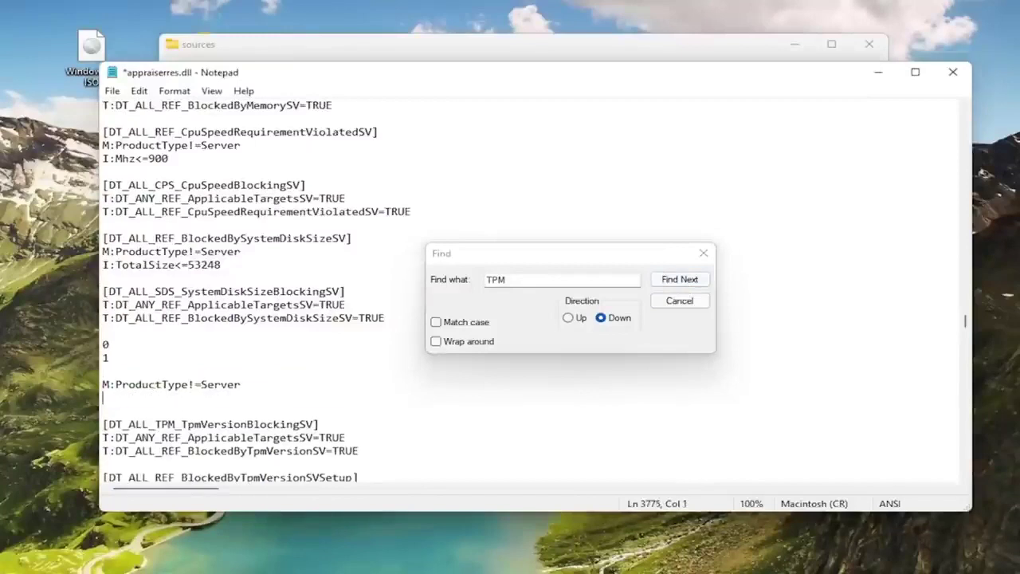
key("BackSpace")
Delete the [DT_ALL_TPM_TpmVersionBlockingSV] header and the BlockedByTpmVersionSV=TRUE line
left_click(672, 282)
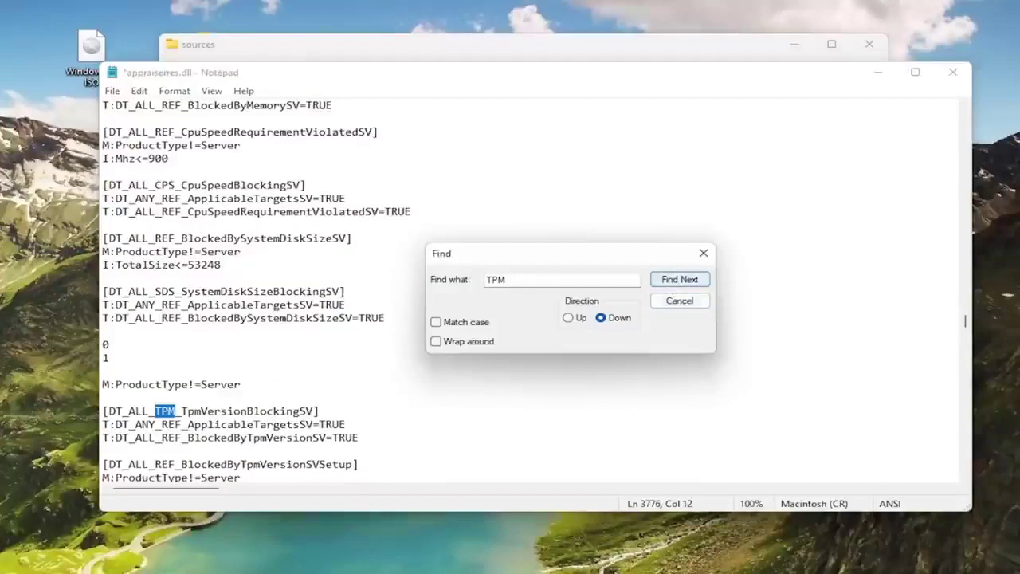
left_click(289, 410)
left_click_drag(320, 410, 102, 410)
key("BackSpace")
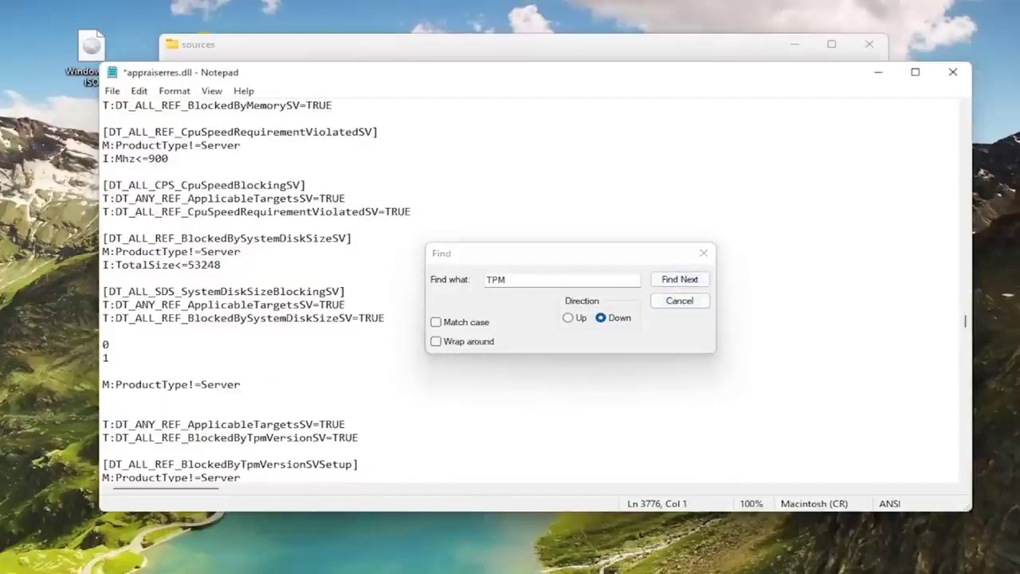
key("BackSpace")
left_click(678, 279)
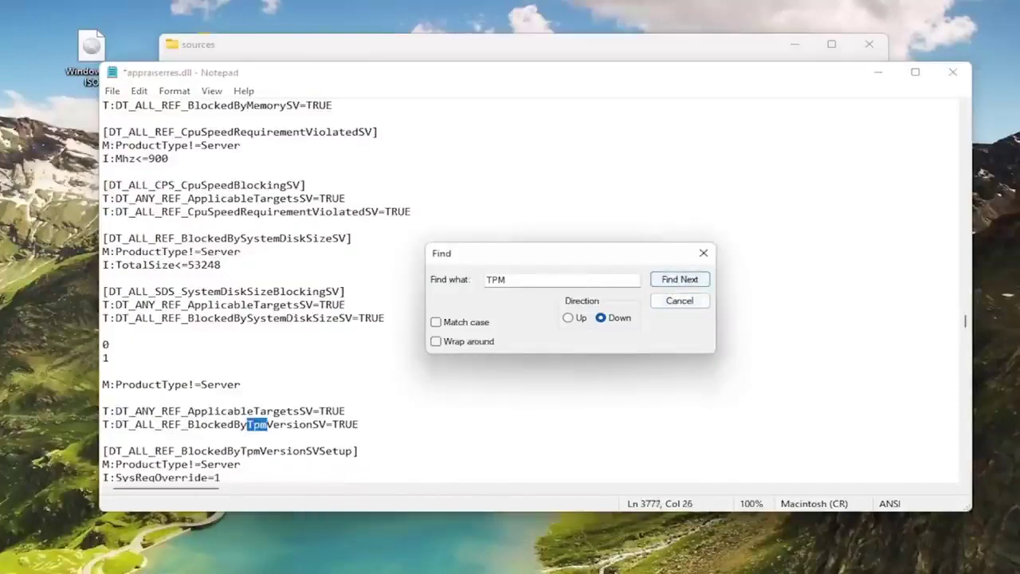
left_click_drag(102, 424, 358, 424)
key("BackSpace")
Delete the [DT_ALL_REF_BlockedByTpmVersionSVSetup] header and the I:TpmVersionInfo=0 line
key("BackSpace")
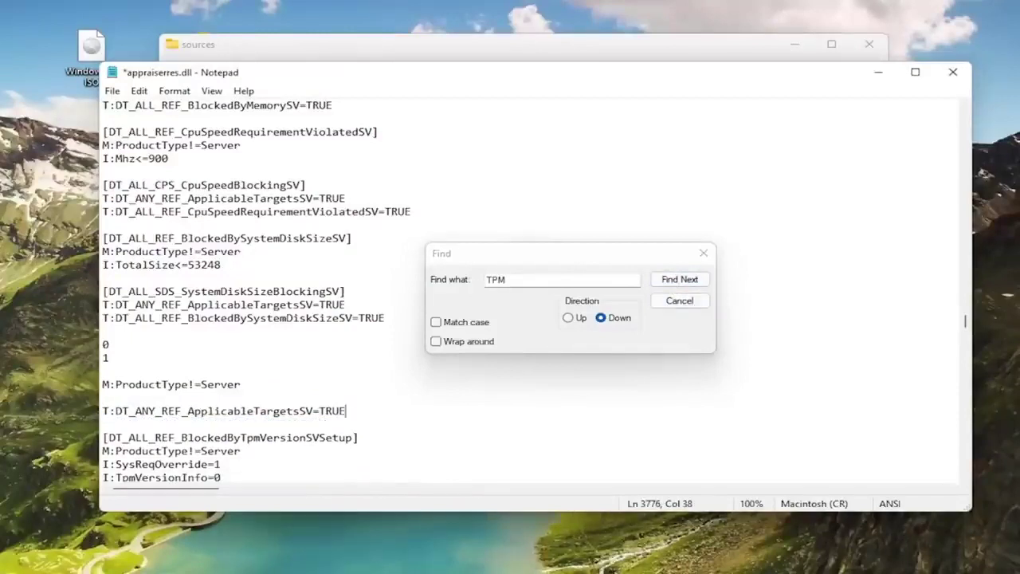
left_click(679, 279)
left_click(280, 437)
left_click_drag(102, 437, 359, 437)
key("BackSpace")
key("BackSpace")
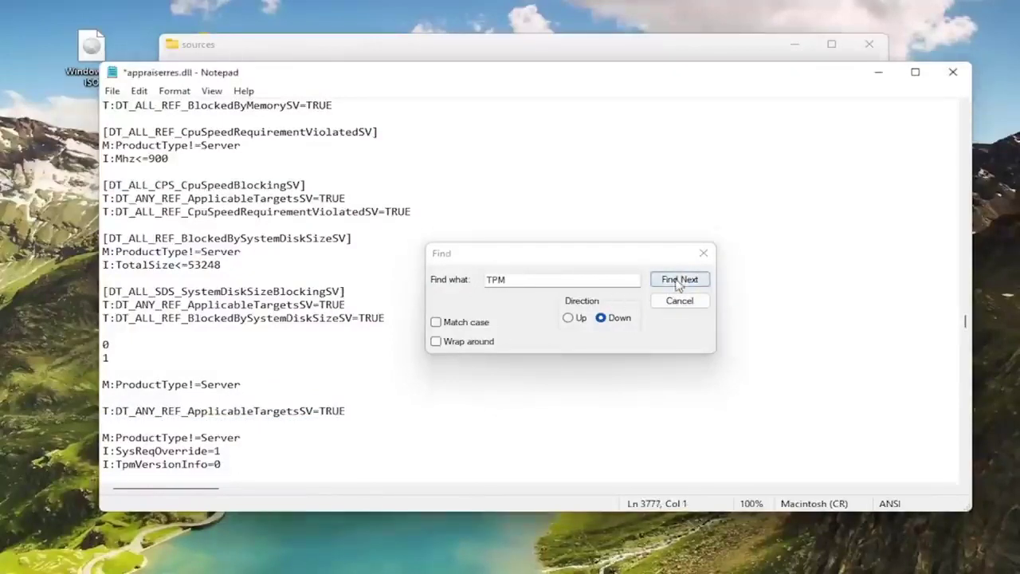
left_click(679, 279)
left_click(174, 463)
left_click_drag(102, 464, 223, 463)
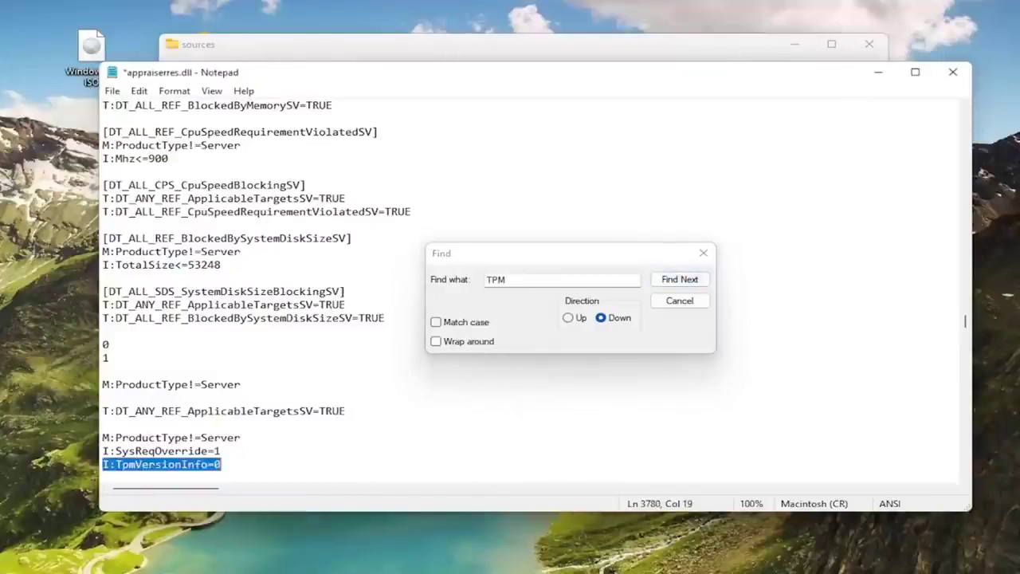
key("BackSpace")
key("BackSpace")
Delete the BlockedByTpmVersionSVSetup2 header, its TpmVersionInfo line, and the SetupHelper header
left_click(679, 279)
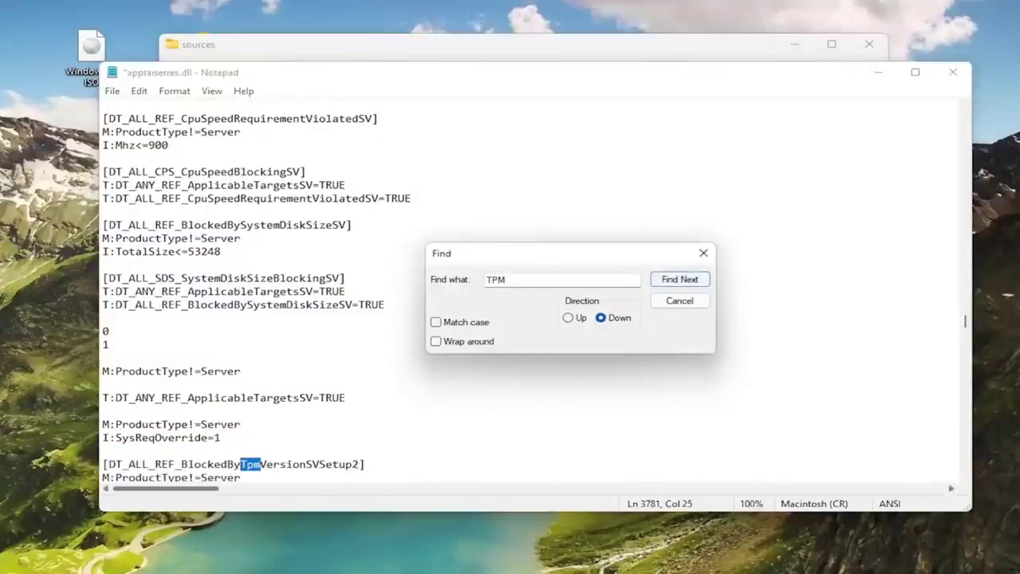
left_click_drag(102, 464, 365, 463)
key("BackSpace")
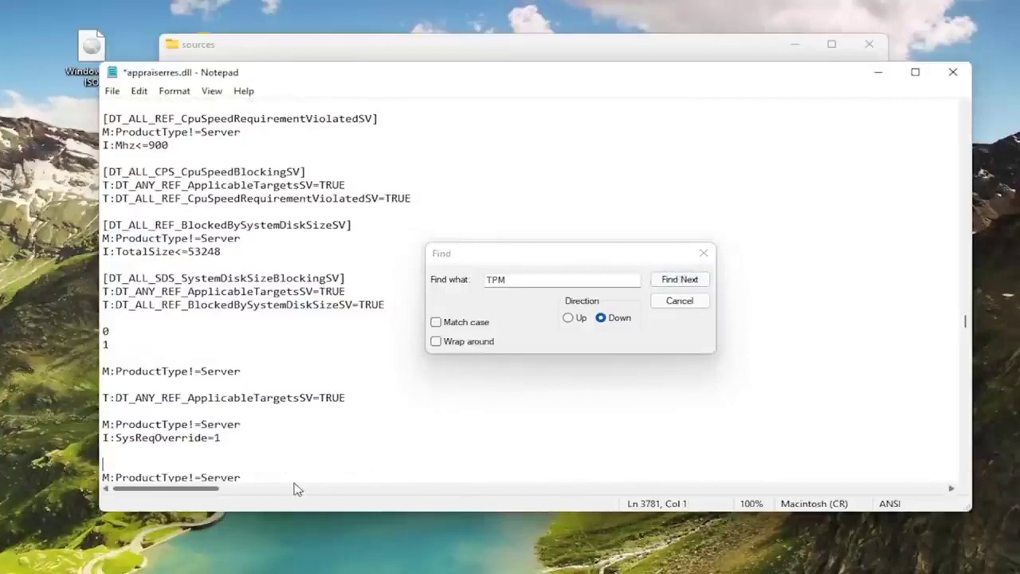
key("BackSpace")
left_click(686, 280)
left_click_drag(102, 464, 339, 463)
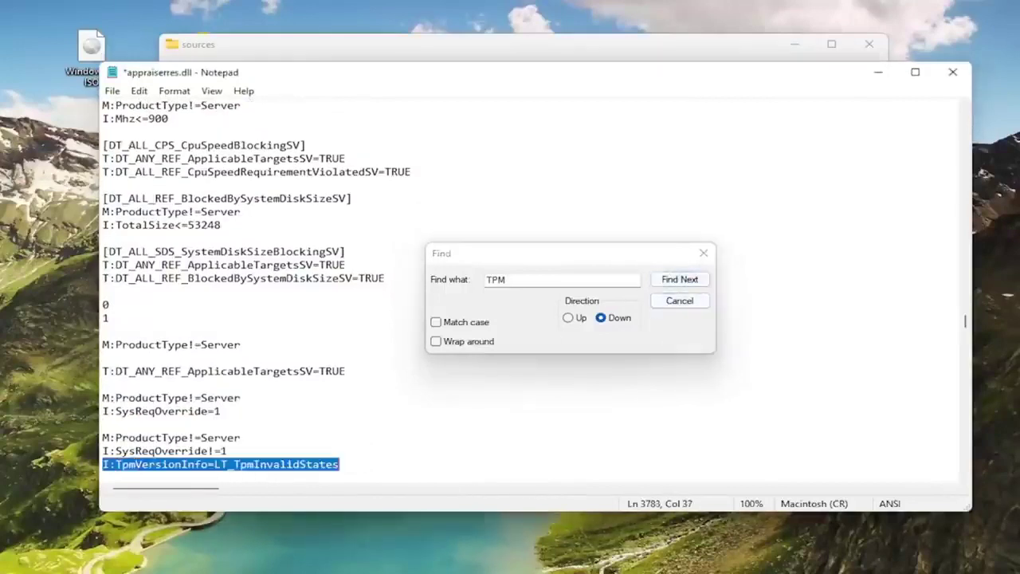
key("BackSpace")
key("BackSpace")
left_click(679, 279)
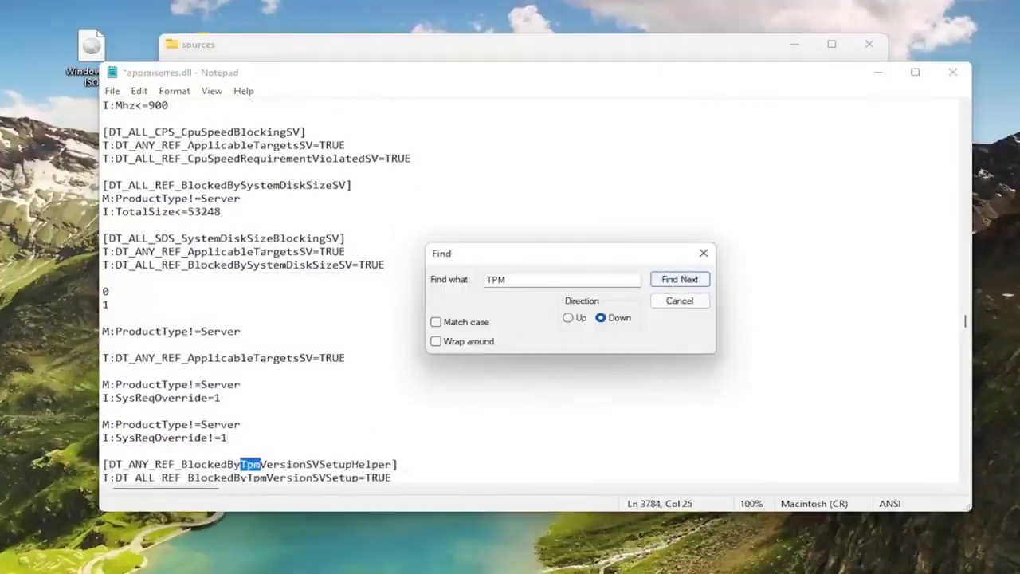
left_click_drag(102, 464, 397, 464)
key("BackSpace")
key("BackSpace")
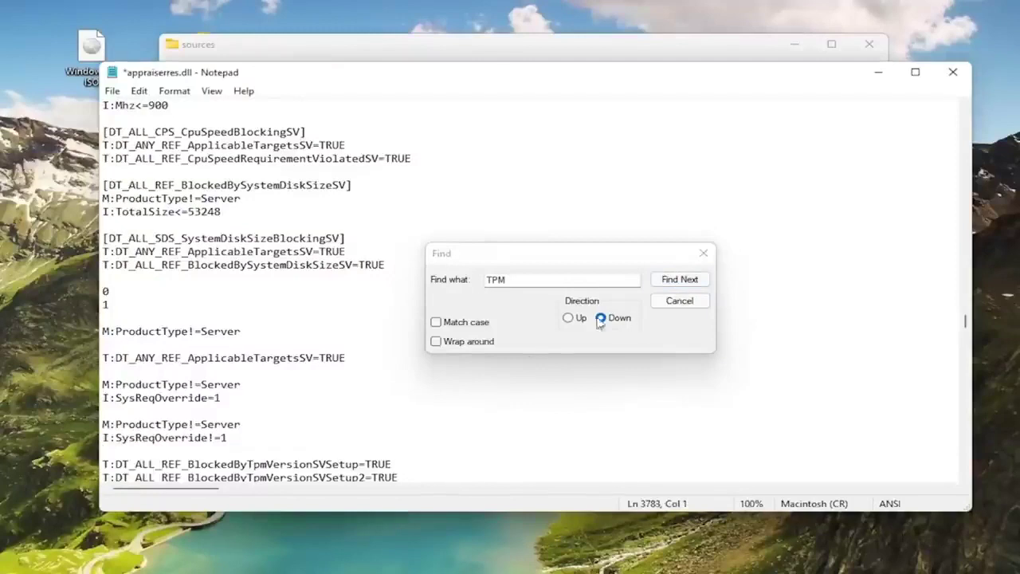
Delete both BlockedByTpmVersionSVSetup lines and the [DT_ALL_TPM_TpmVersionBlockingSVSetup] header
scroll(319, 359, "down", 1)
scroll(318, 359, "down", 1)
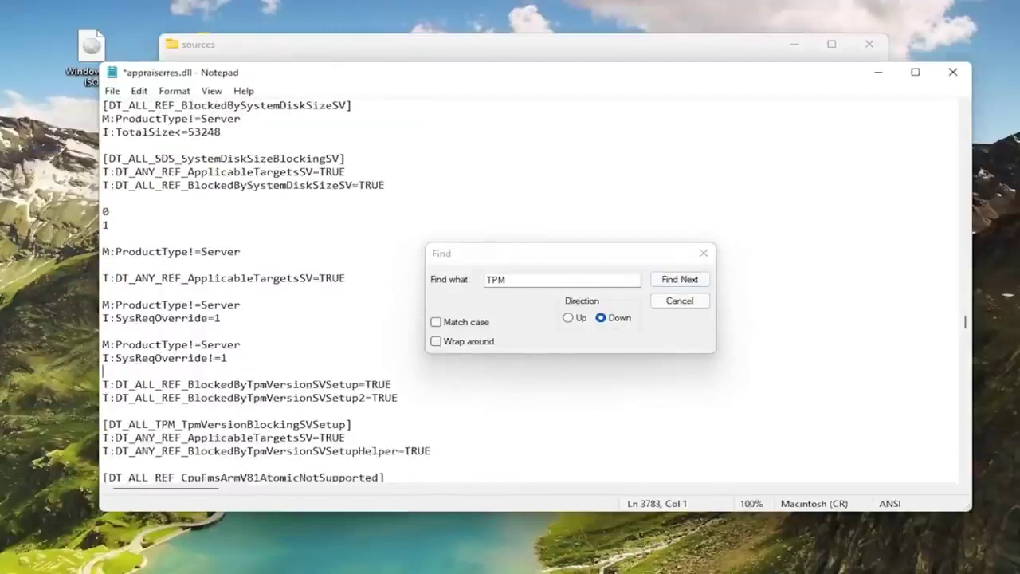
left_click_drag(398, 397, 102, 384)
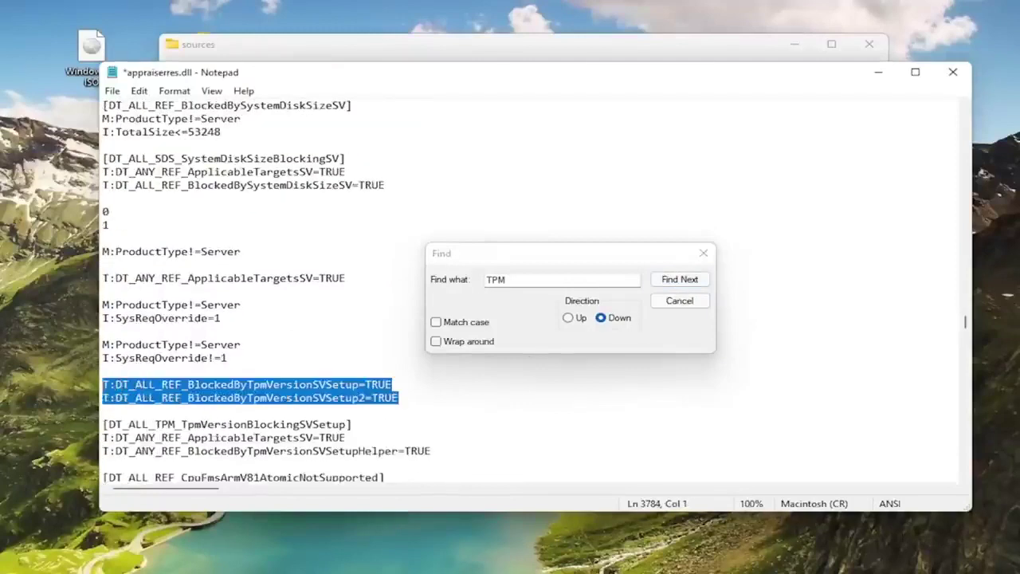
key("BackSpace")
key("BackSpace")
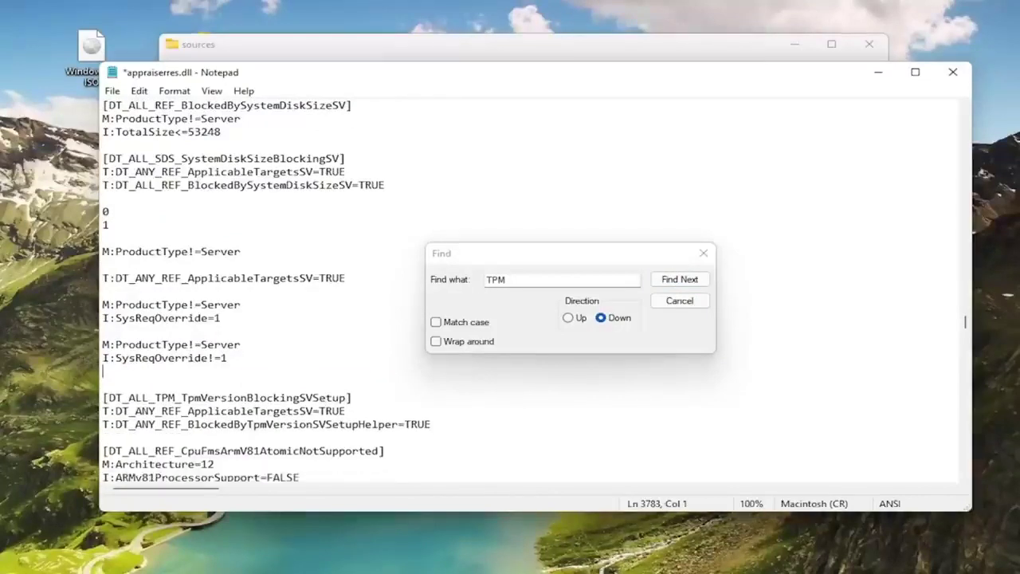
key("BackSpace")
key("Down")
key("shift+End")
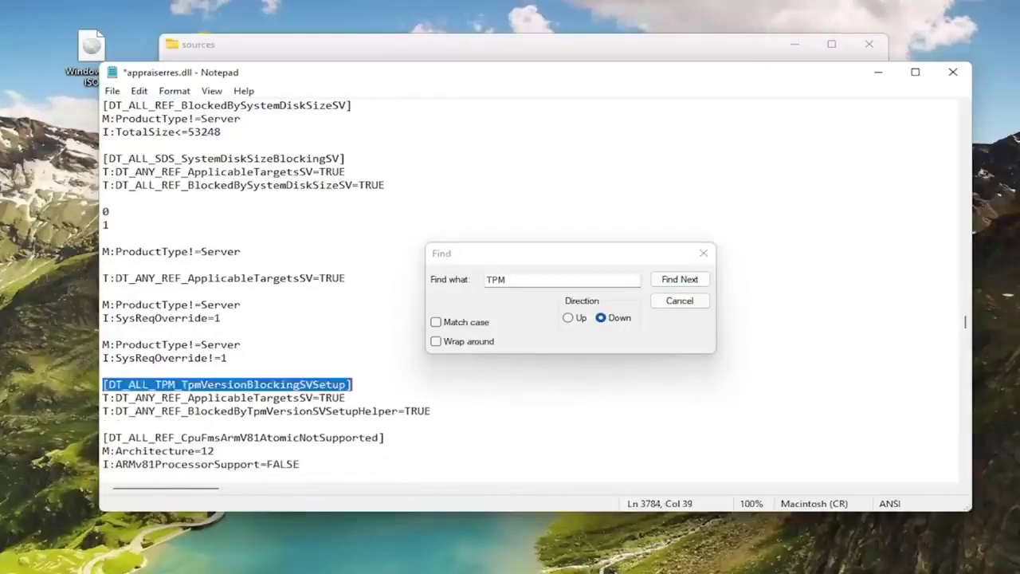
key("BackSpace")
key("BackSpace")
Delete the BlockedByTpmVersionSVSetupHelper=TRUE line and the Tpm=I:Marker_BlockedByTpmVersion line
left_click(674, 283)
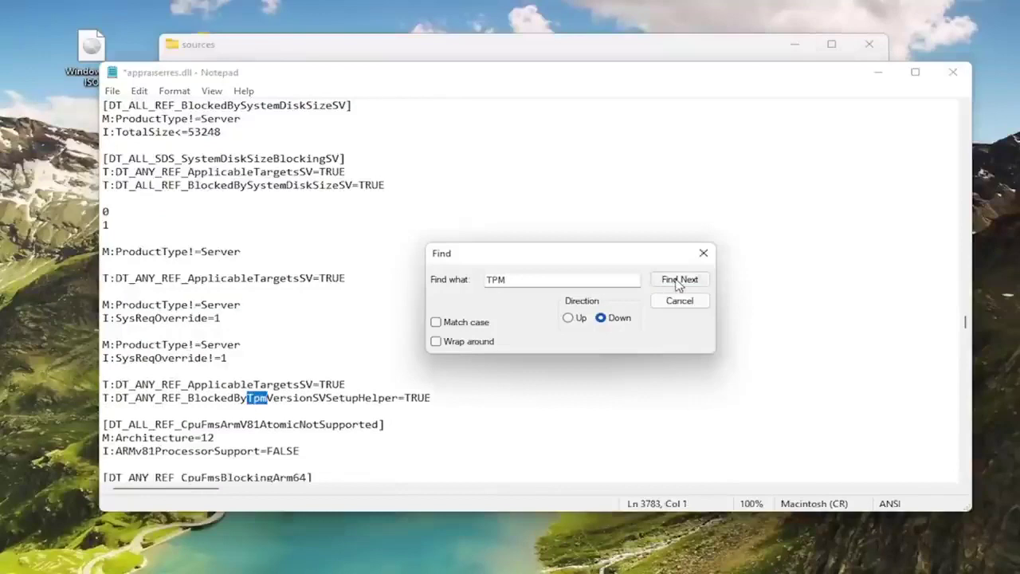
key("Home")
key("shift+End")
key("BackSpace")
key("BackSpace")
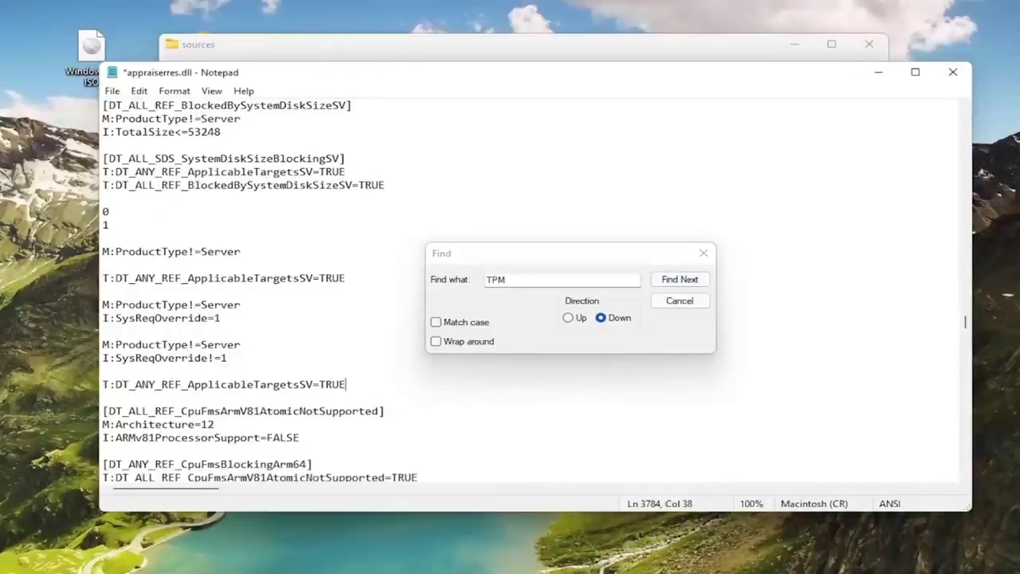
left_click(684, 285)
scroll(325, 292, "down", 1)
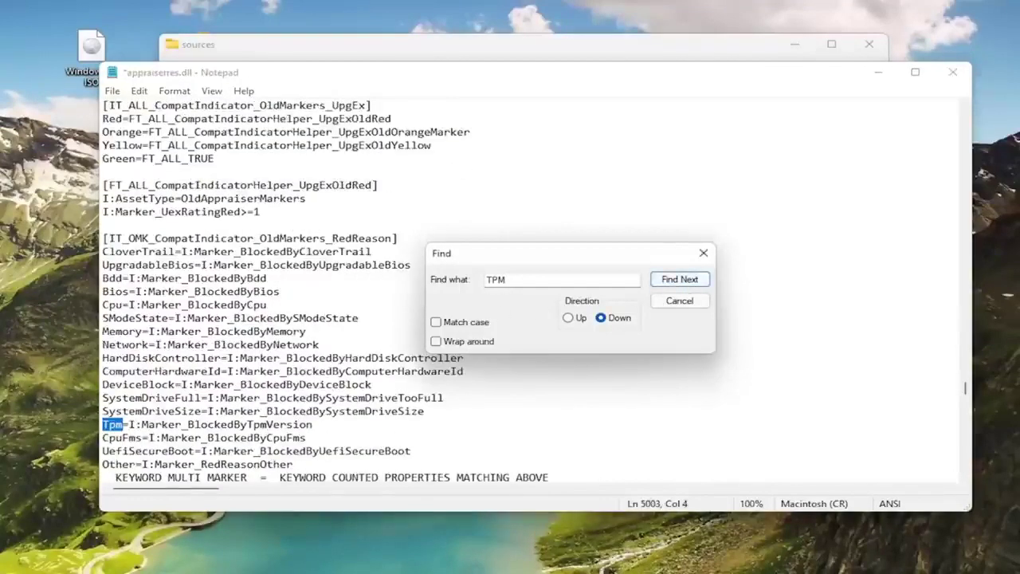
key("Home")
key("shift+End")
key("BackSpace")
Delete the Tpm compat marker and BlockedByTpmVersion=TRUE lines, confirming no TPM matches remain
key("BackSpace")
left_click(678, 279)
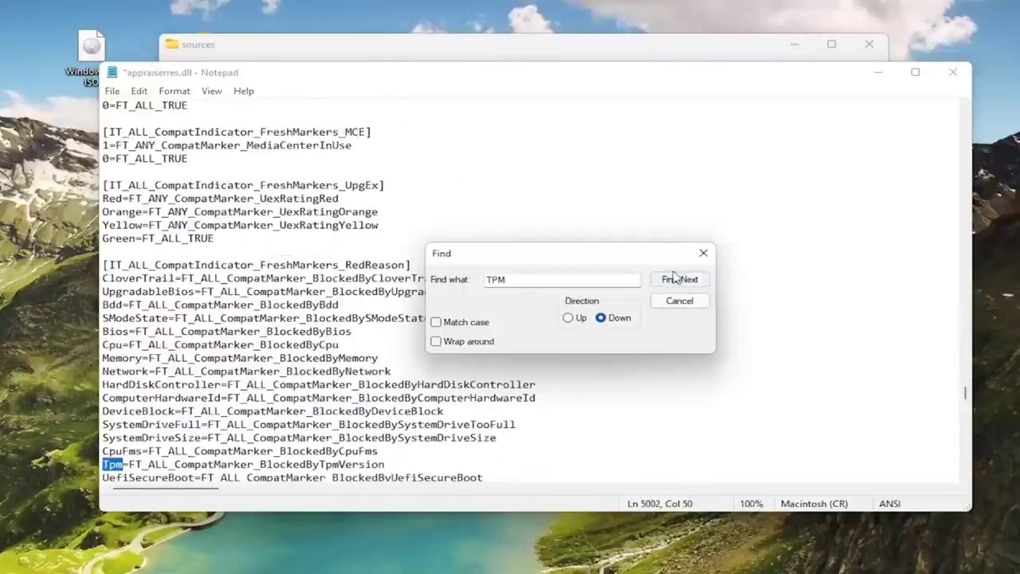
left_click(229, 450)
key("Down")
key("Home")
key("shift+End")
key("BackSpace")
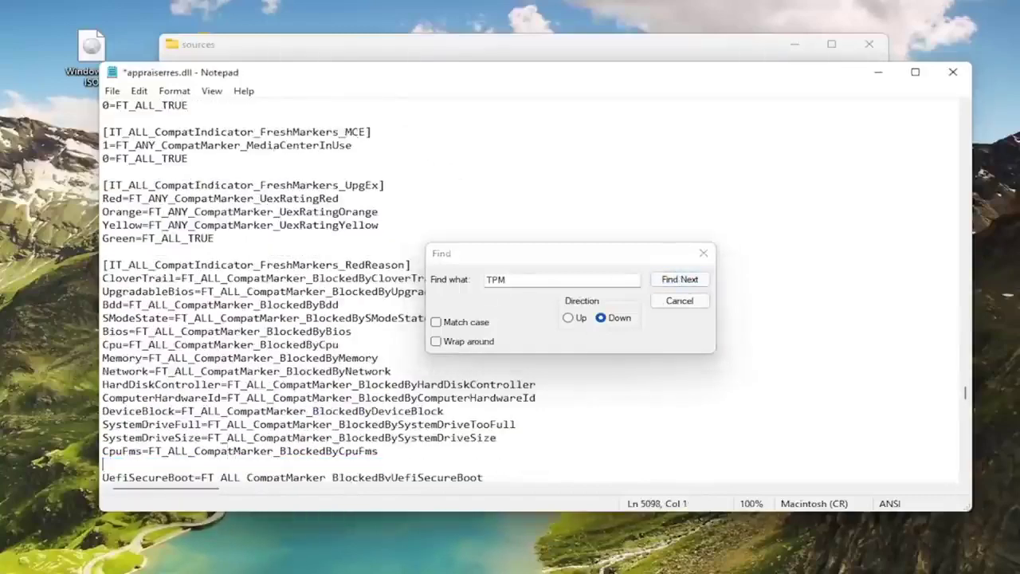
key("BackSpace")
left_click(679, 279)
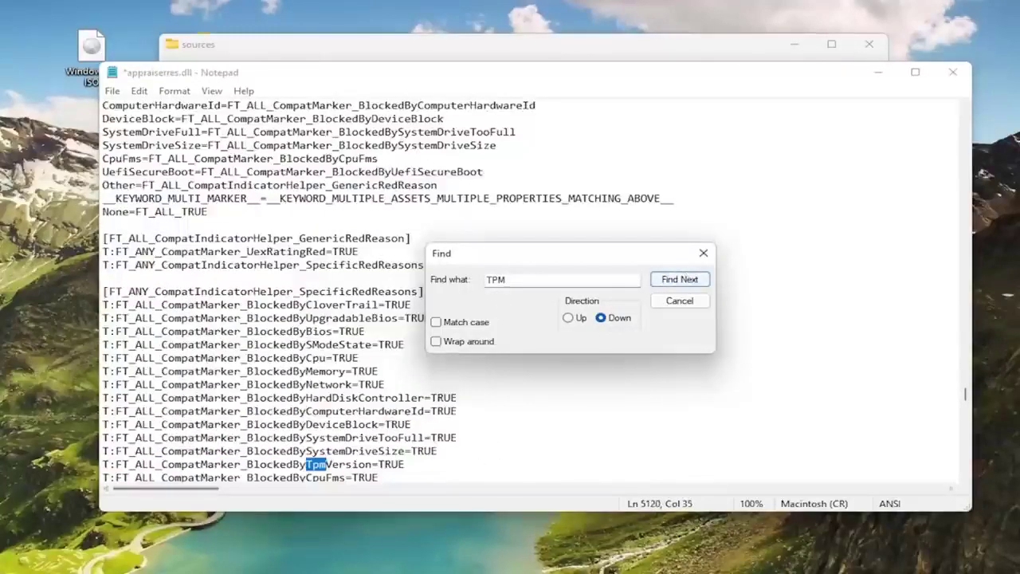
key("Home")
key("shift+End")
key("BackSpace")
key("BackSpace")
left_click(679, 278)
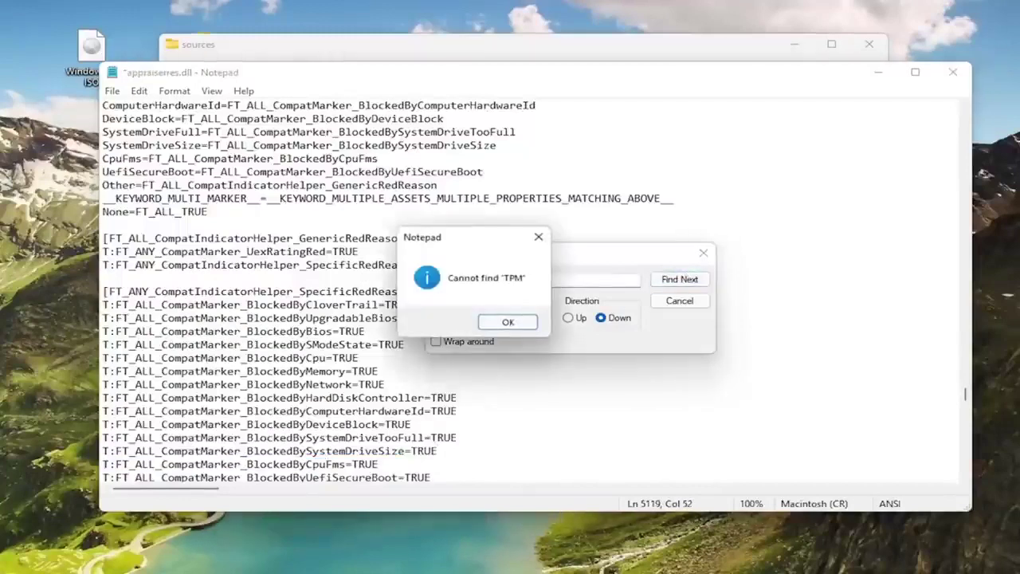
Search upward for UEFI and delete the first UefiSecureBoot line found
left_click(506, 322)
left_click(568, 317)
left_click(679, 279)
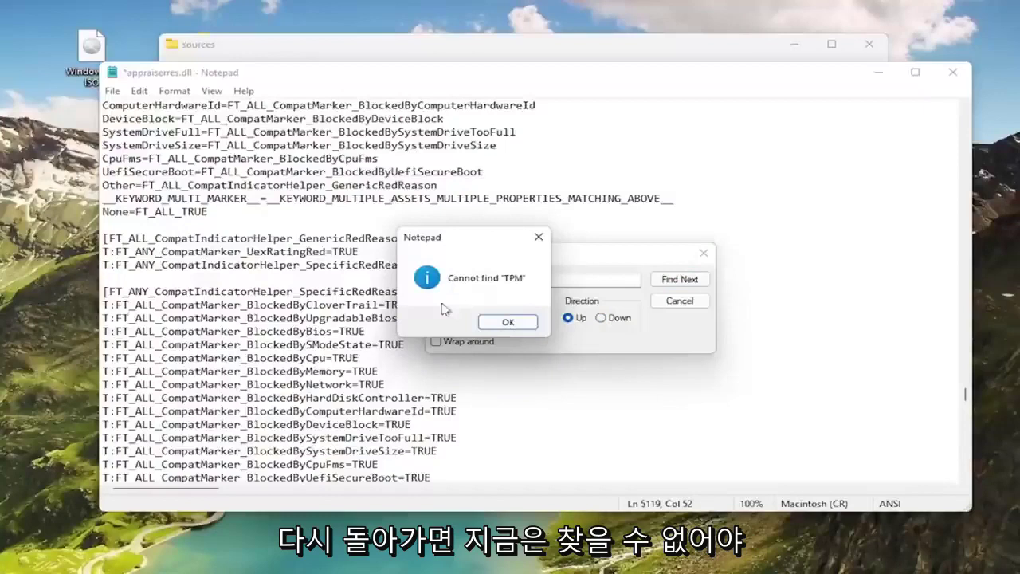
left_click(510, 320)
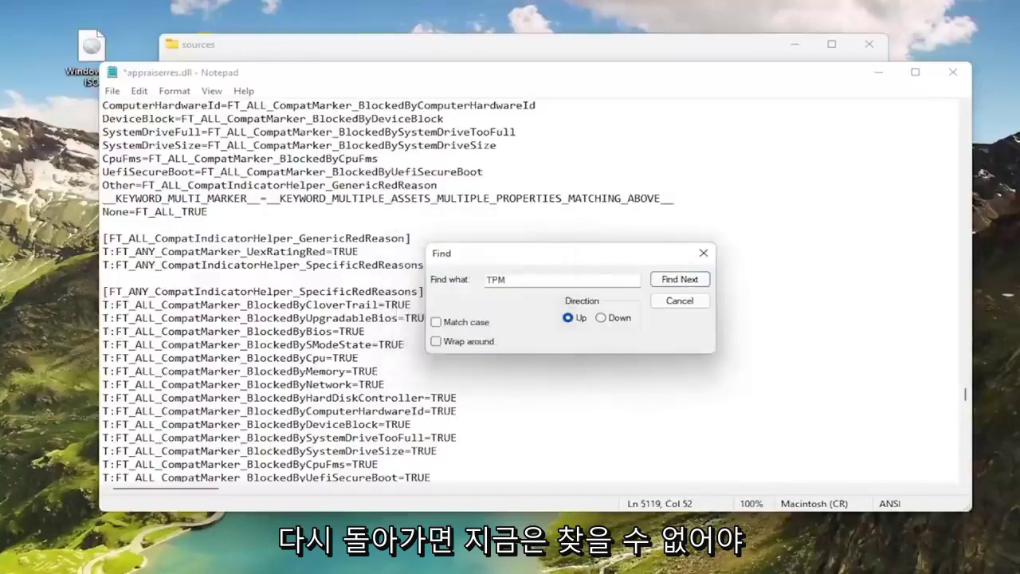
type("UEFI")
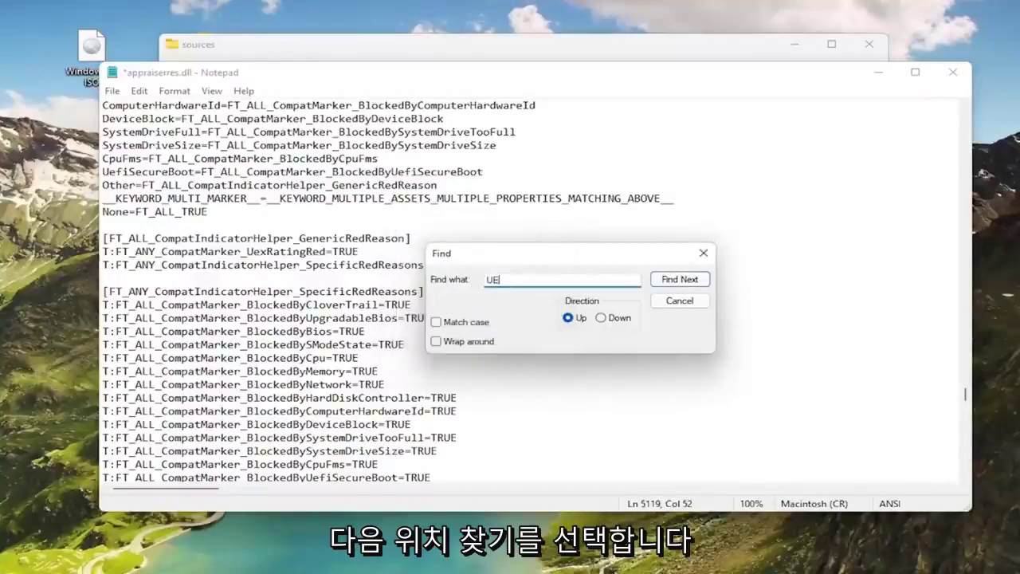
left_click(685, 281)
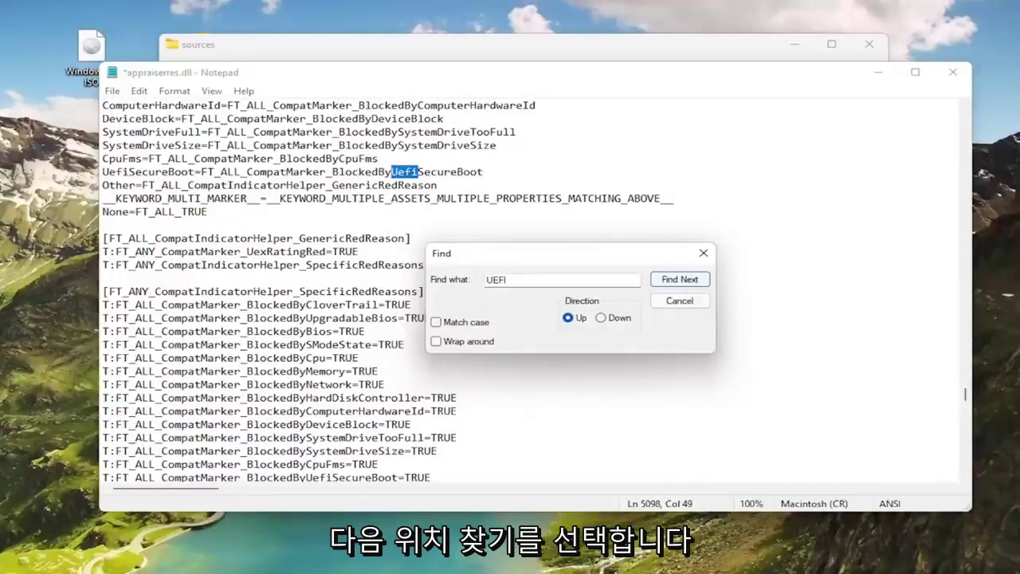
scroll(534, 295, "up", 1)
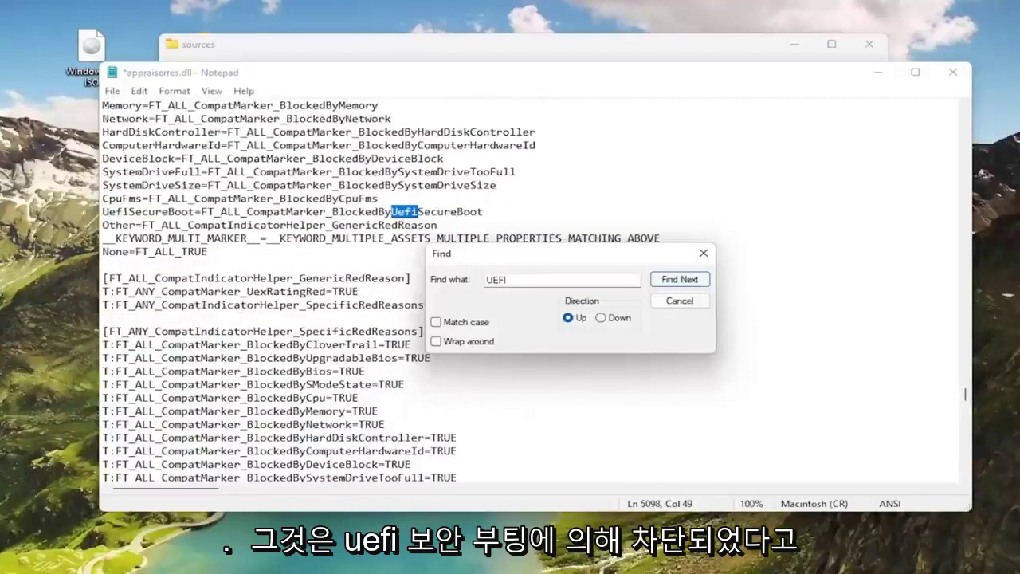
left_click_drag(103, 211, 483, 211)
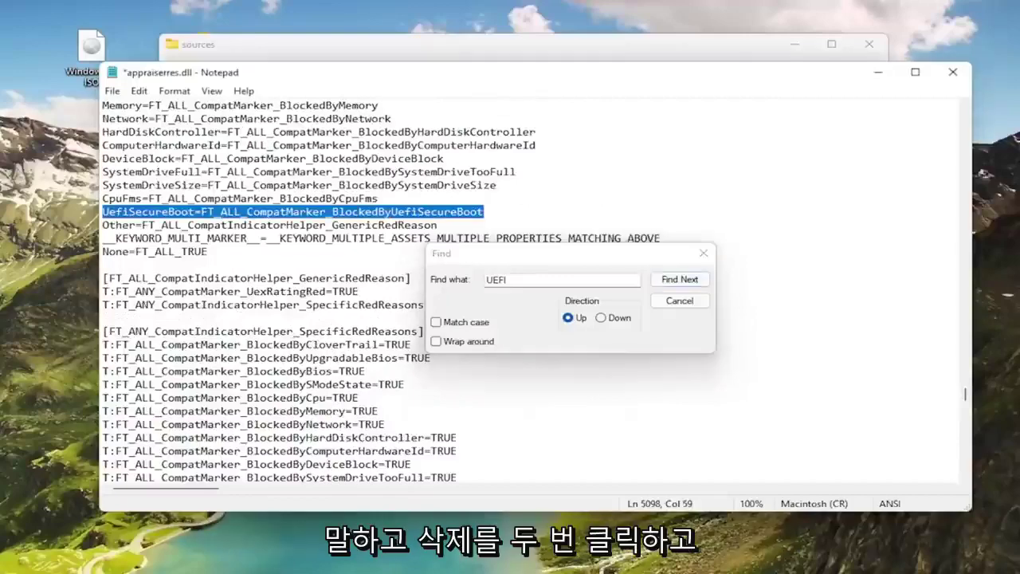
key("Delete")
key("Delete")
Delete the second UefiSecureBoot line and find the next UEFI match
left_click(567, 317)
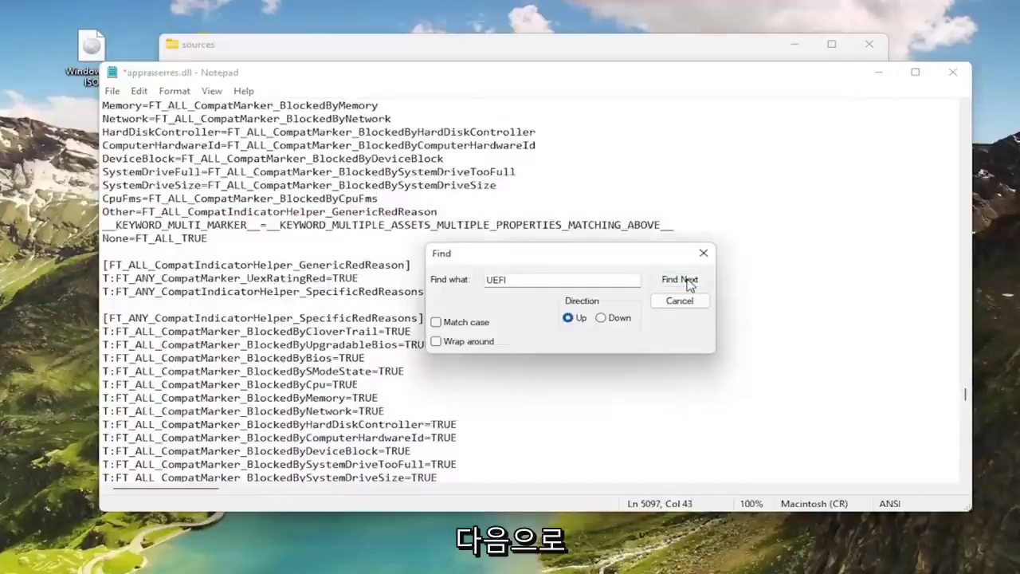
left_click(679, 278)
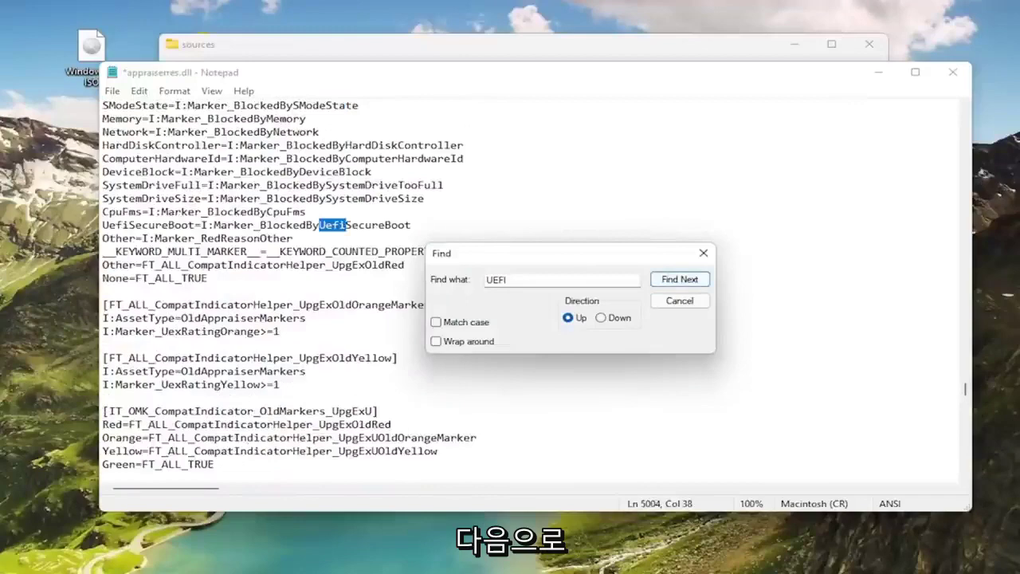
scroll(332, 291, "down", 1)
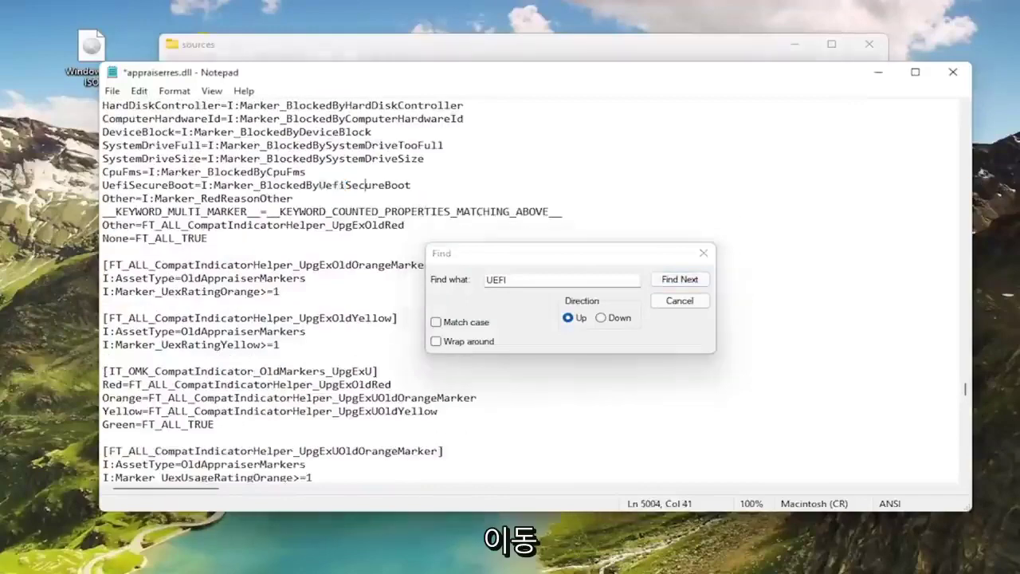
left_click_drag(103, 184, 411, 184)
key("Delete")
key("Delete")
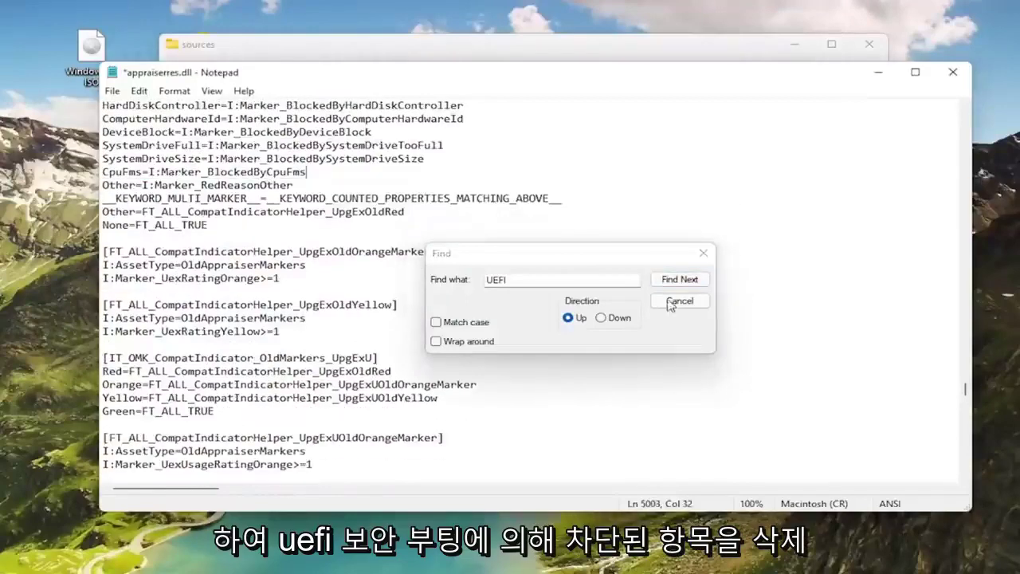
left_click(687, 280)
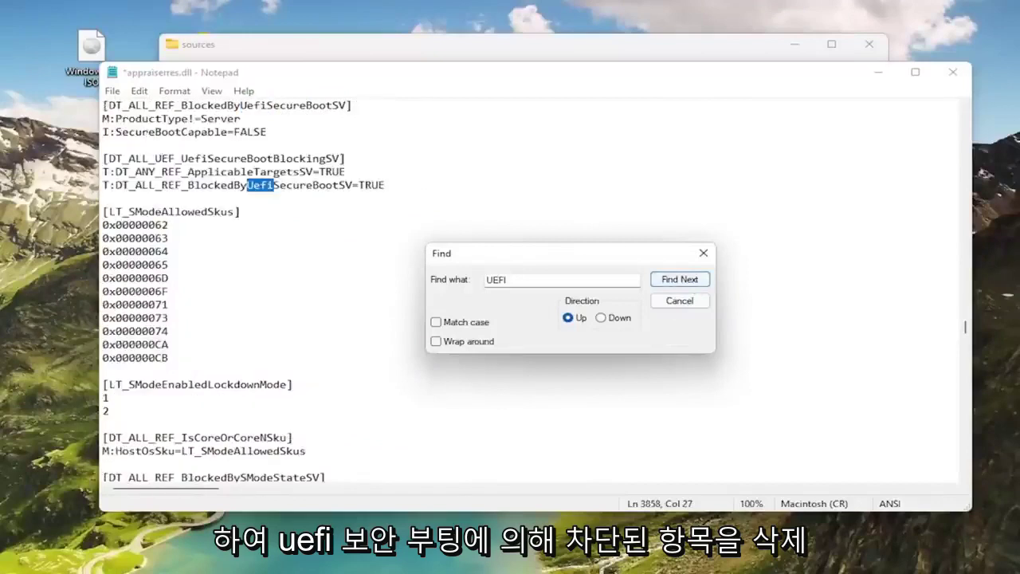
Delete the BlockedByUefiSecureBootSV=TRUE line and the UefiSecureBootBlockingSV section header
left_click_drag(103, 185, 385, 185)
key("Delete")
scroll(526, 290, "up", 1)
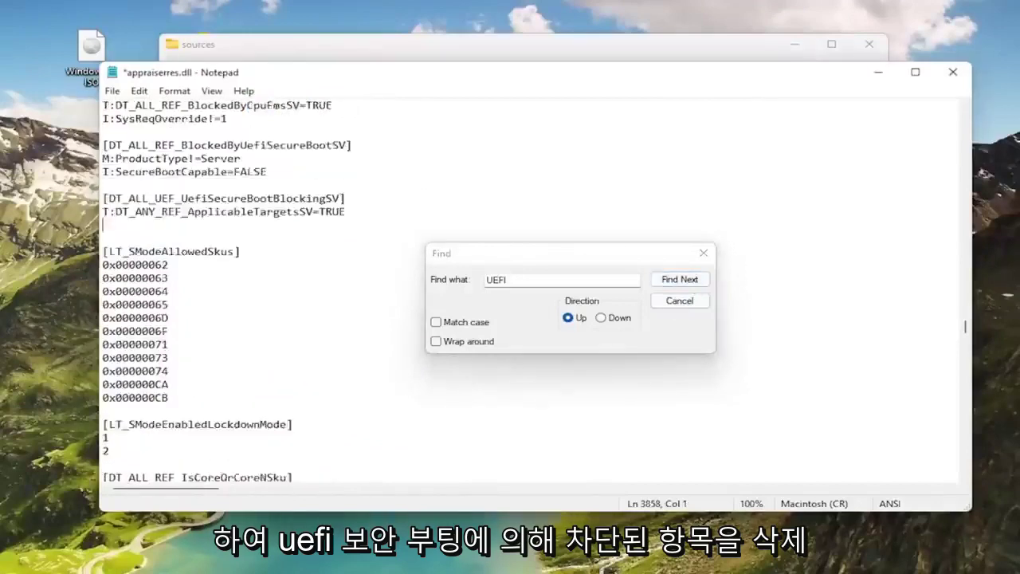
scroll(526, 291, "up", 1)
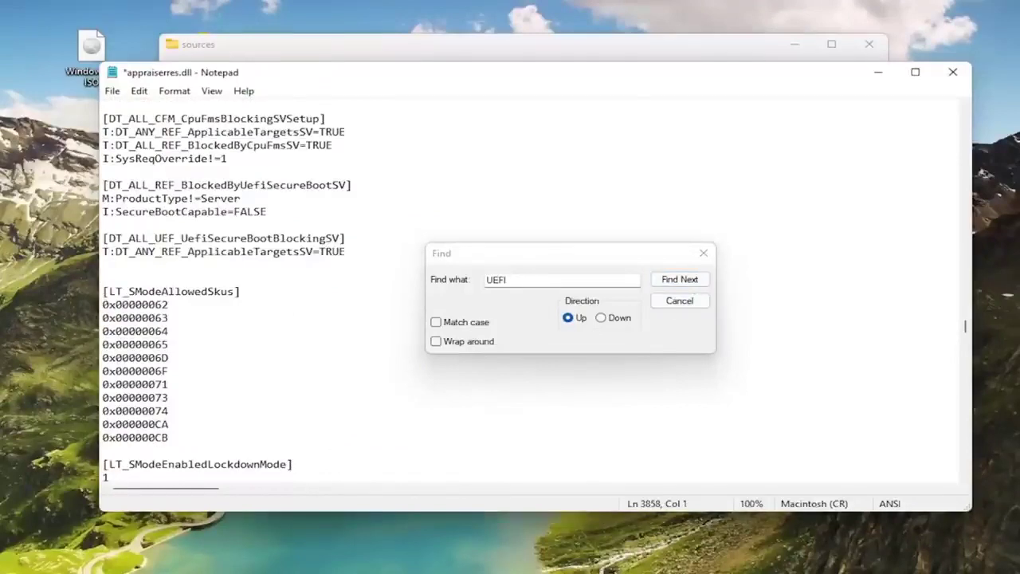
key("BackSpace")
triple_click(287, 238)
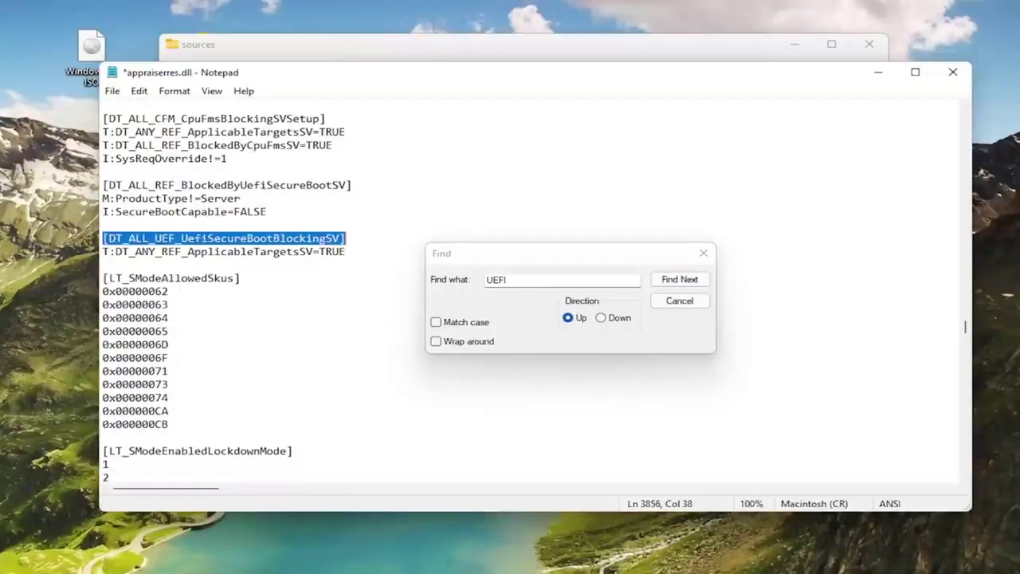
key("Delete")
key("BackSpace")
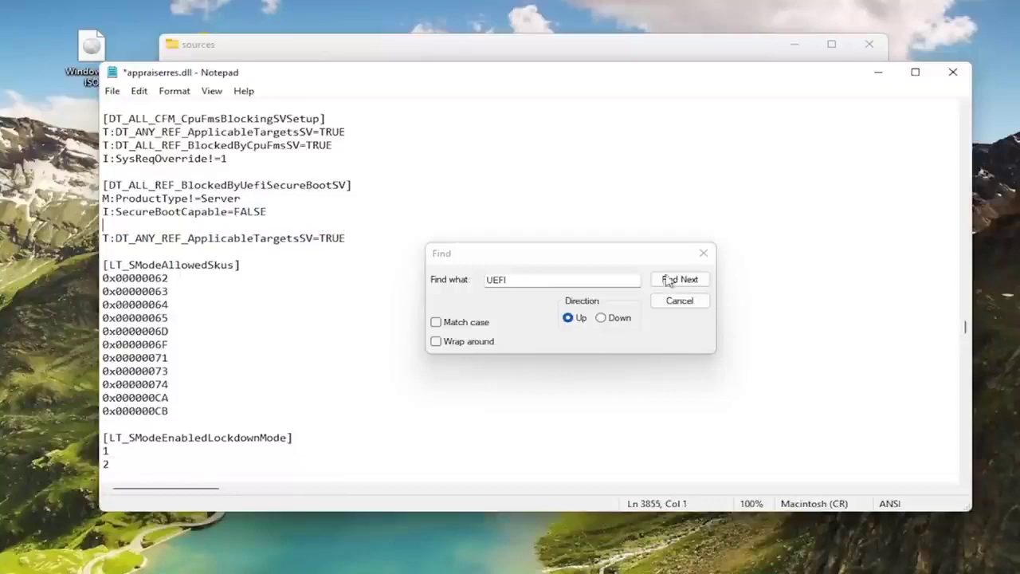
Find the next UEFI matches and delete the BlockedByUefiSecureBootSV header and UefiSecureBootBlockingSV line
left_click(689, 278)
triple_click(231, 184)
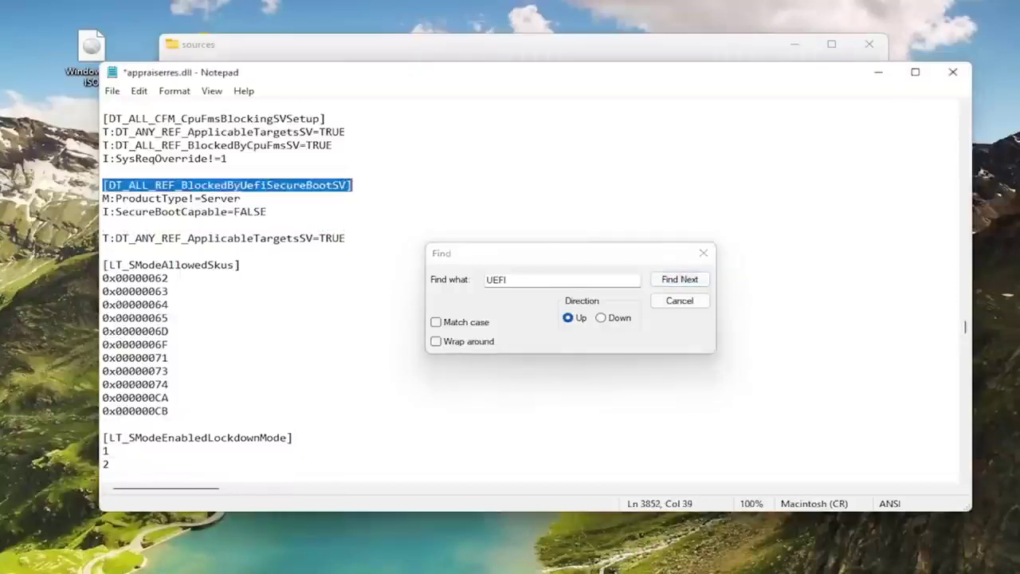
key("Delete")
key("BackSpace")
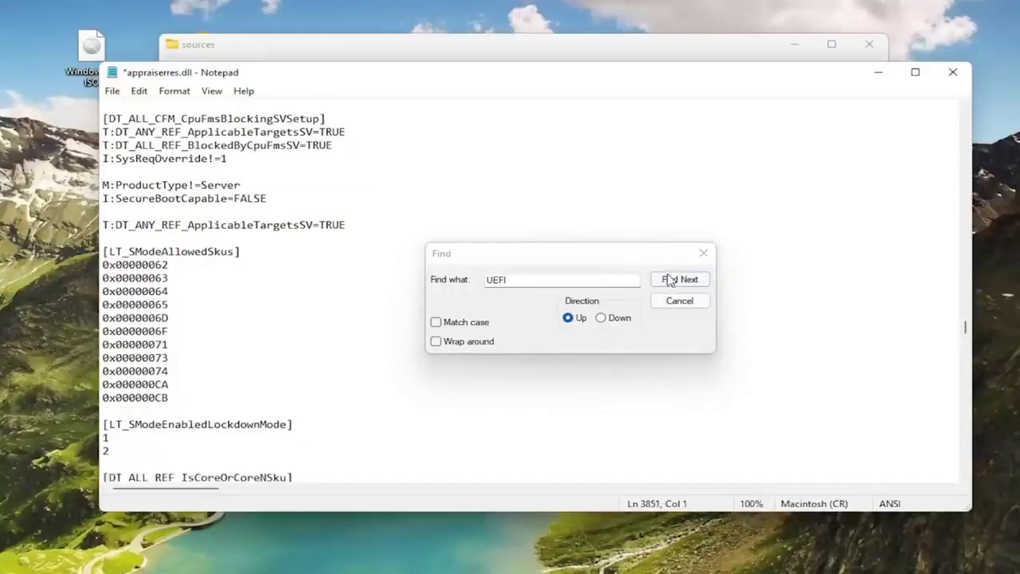
left_click(679, 279)
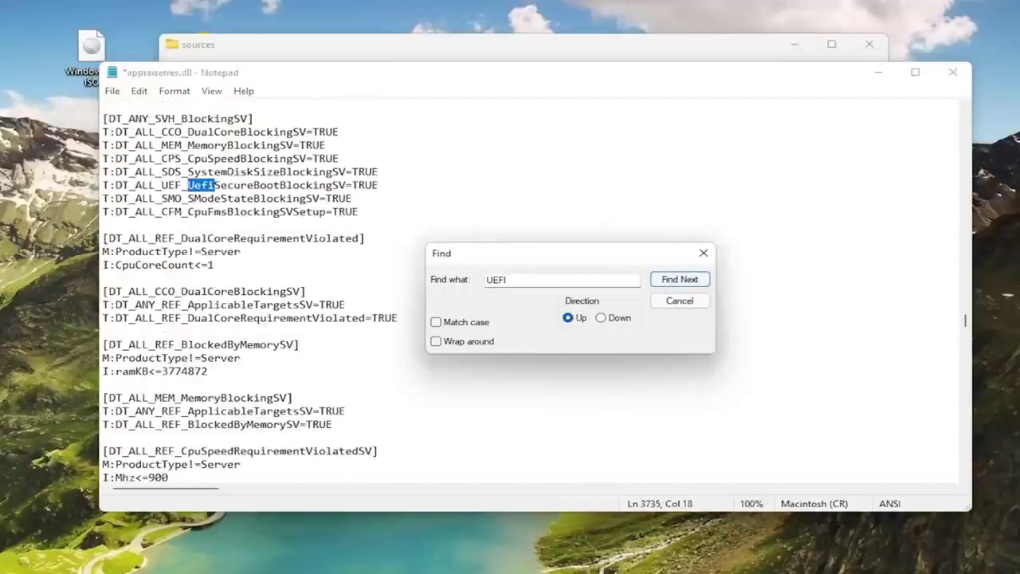
triple_click(239, 185)
key("Delete")
key("BackSpace")
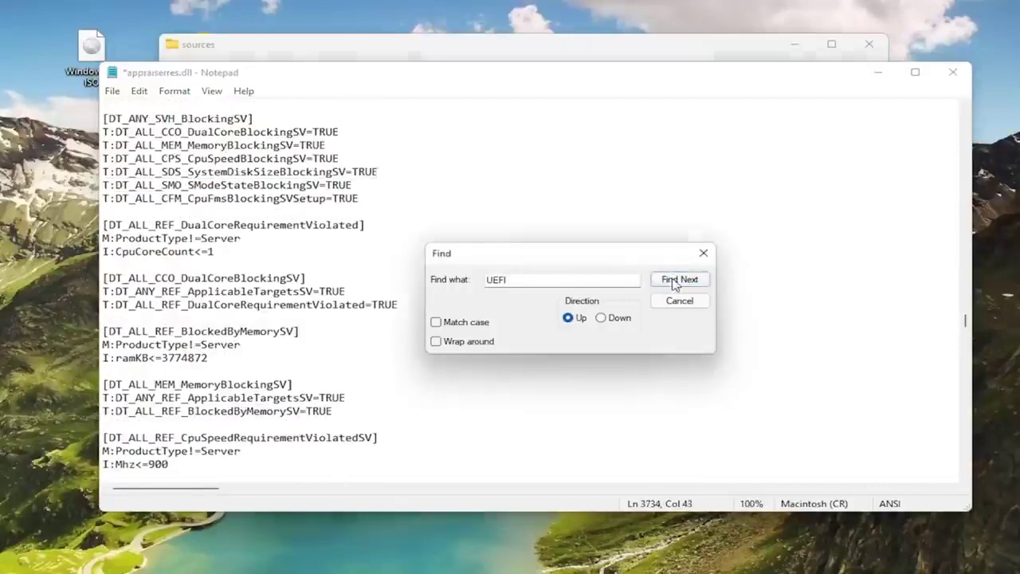
Remove the UefiSecureBoot=I:AssetType line and the UEFI asset types line with their blank lines
left_click(675, 283)
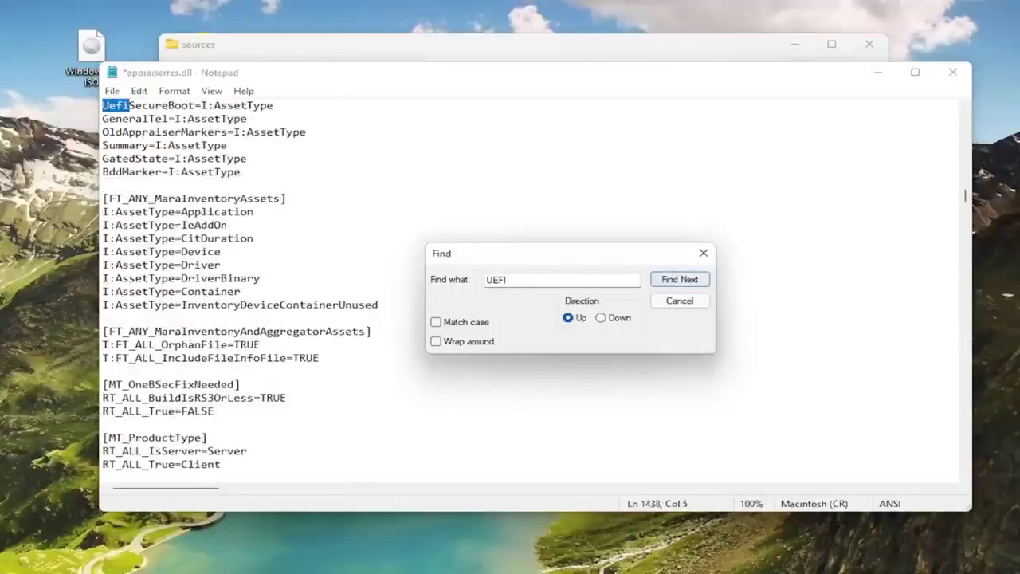
left_click(679, 280)
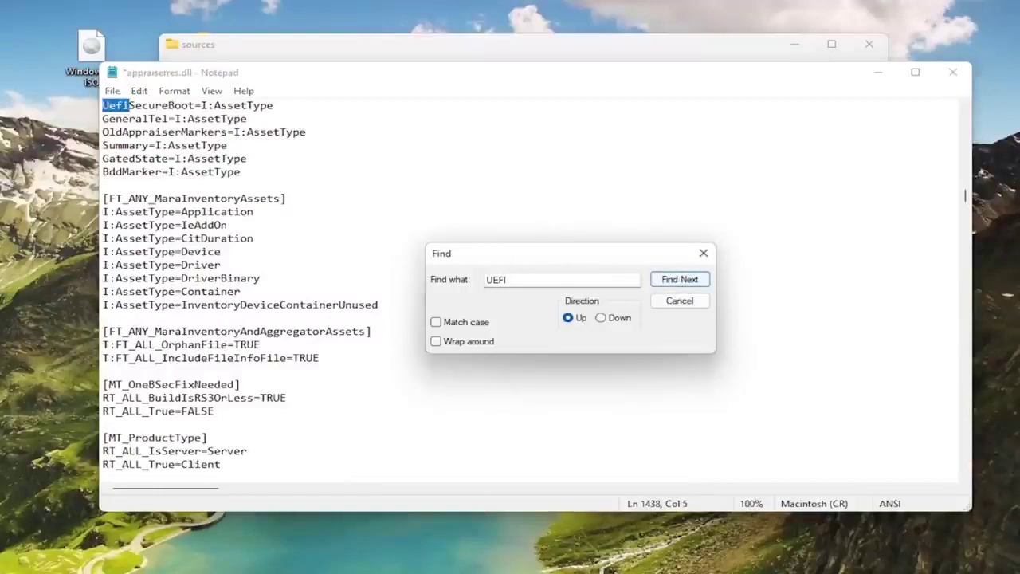
triple_click(188, 105)
key("Delete")
key("BackSpace")
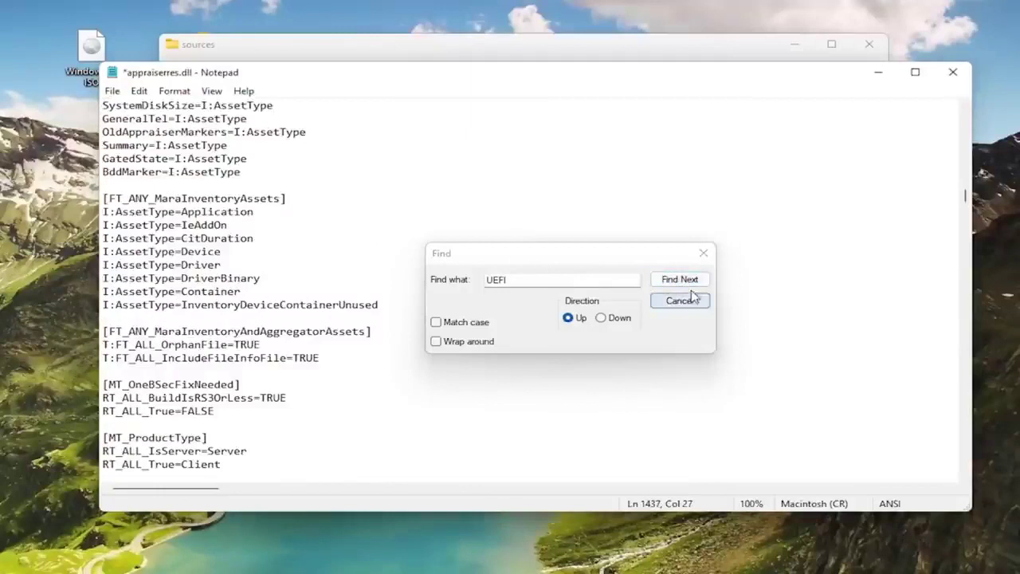
left_click(679, 279)
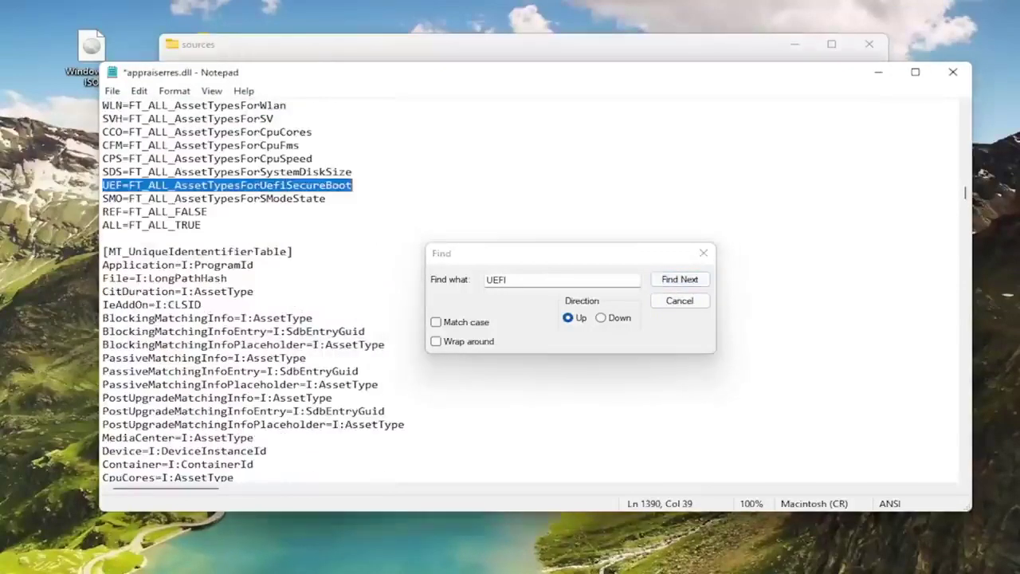
key("BackSpace")
key("BackSpace")
left_click(674, 281)
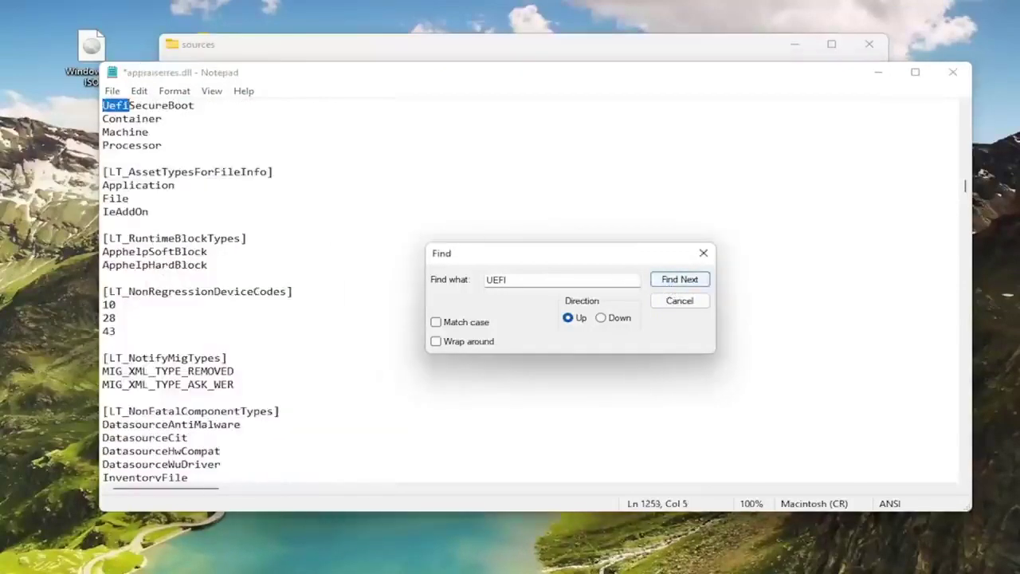
Delete the next UefiSecureBoot list entries, including a UefiSecureBoot section header with its entry
key("BackSpace")
key("BackSpace")
left_click(679, 280)
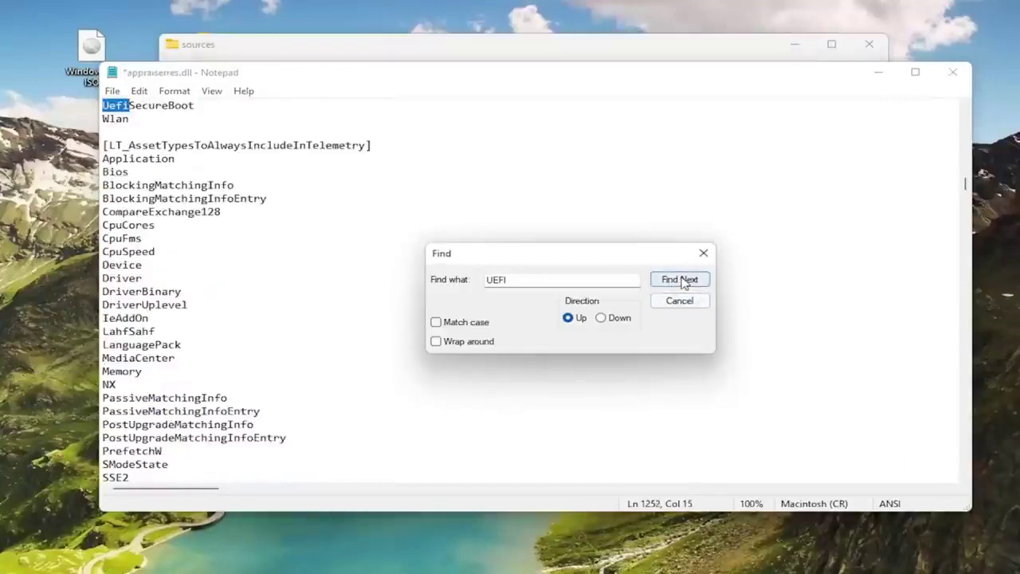
double_click(148, 185)
key("BackSpace")
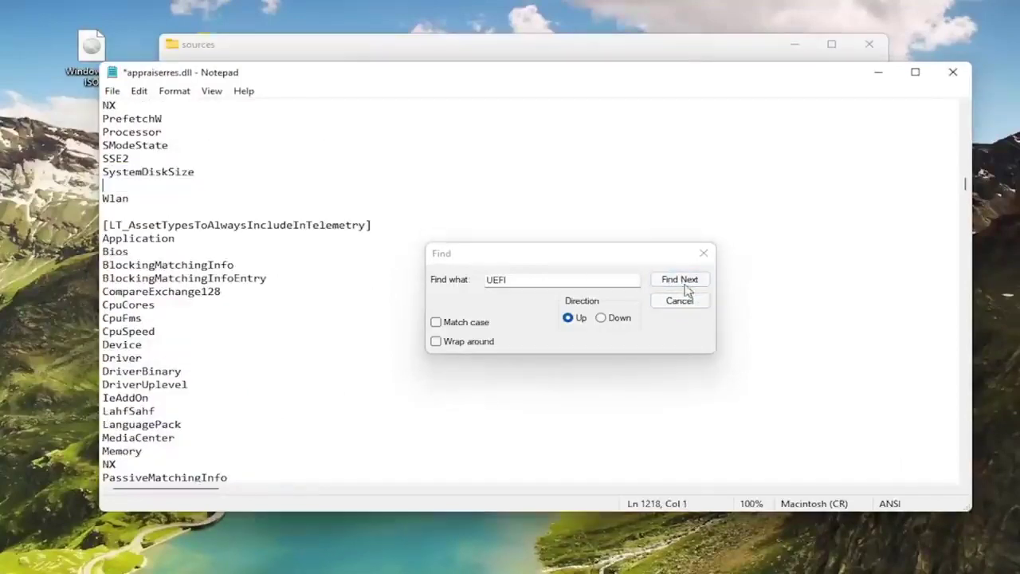
key("BackSpace")
left_click(679, 280)
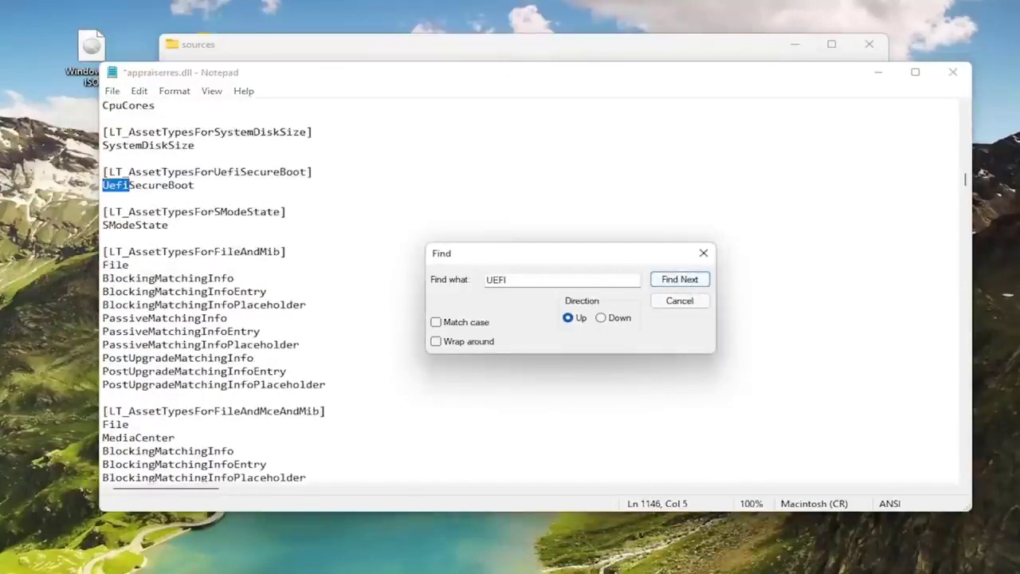
double_click(147, 185)
left_click_drag(196, 185, 102, 172)
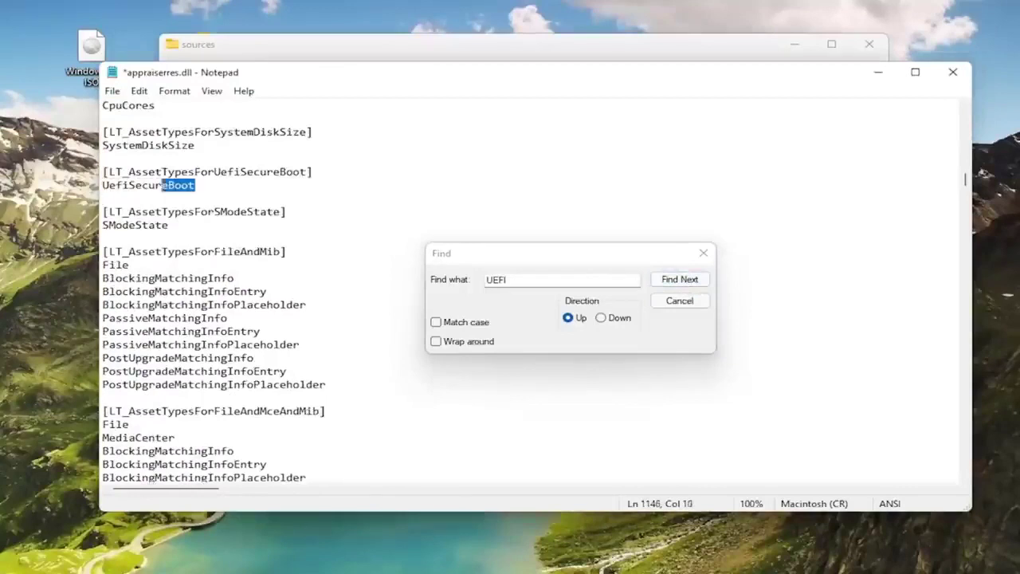
key("BackSpace")
key("BackSpace")
key("BackSpace")
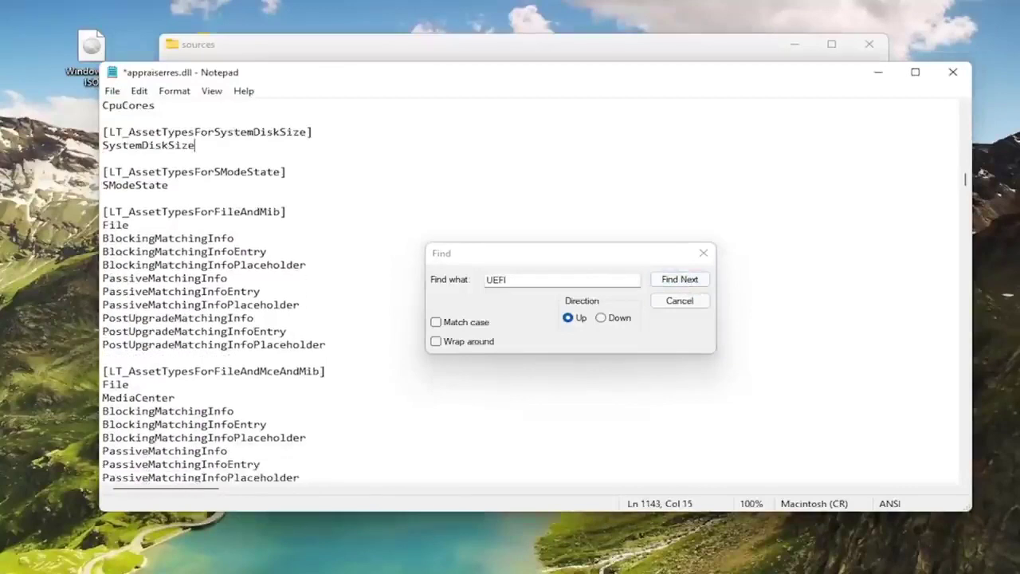
left_click(679, 280)
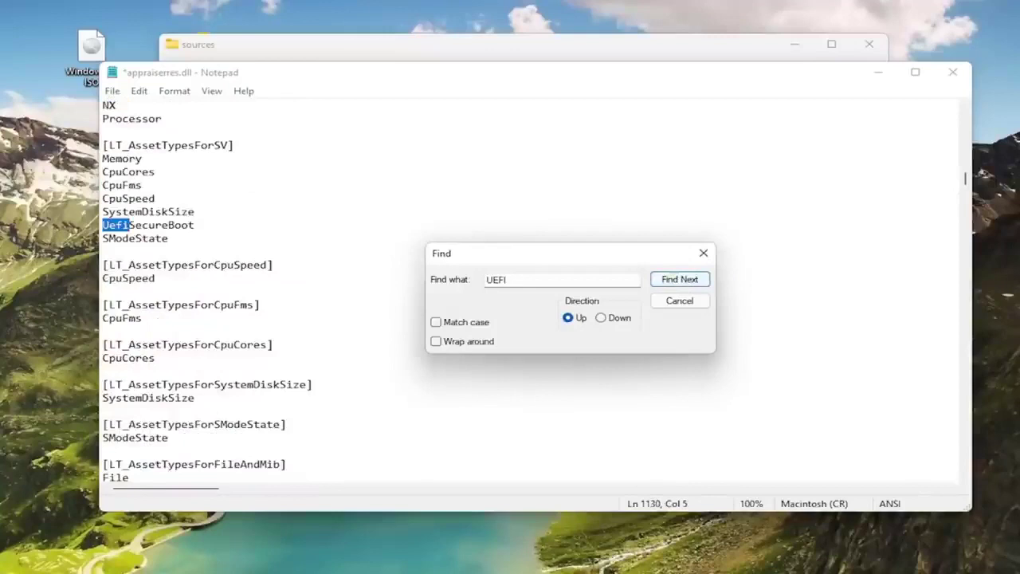
left_click(102, 225)
key("shift+End")
key("BackSpace")
Delete the further matched UefiSecureBoot entries and the BlockedByUefiSecureBoot header line
key("BackSpace")
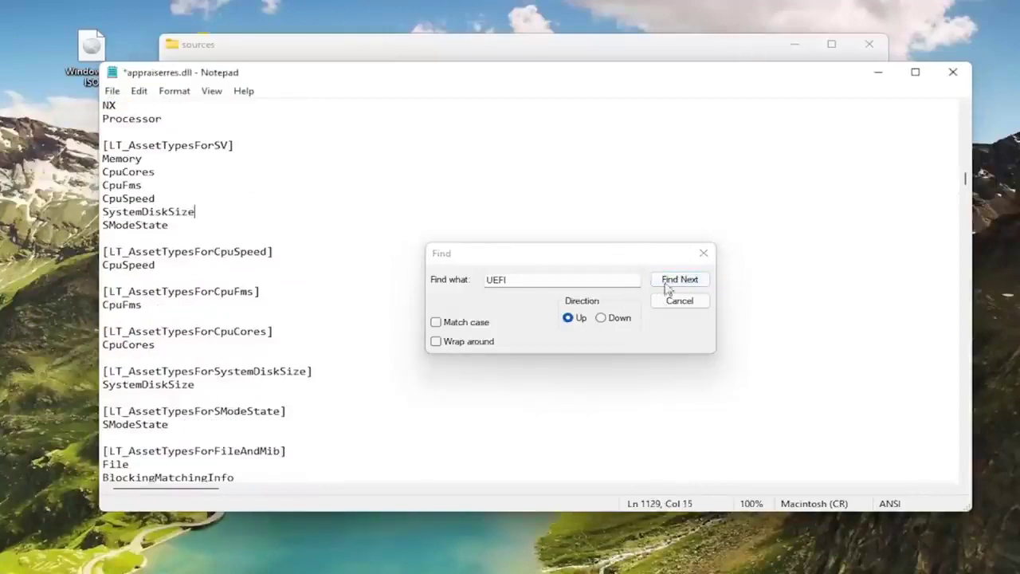
left_click(669, 287)
key("shift+End")
key("BackSpace")
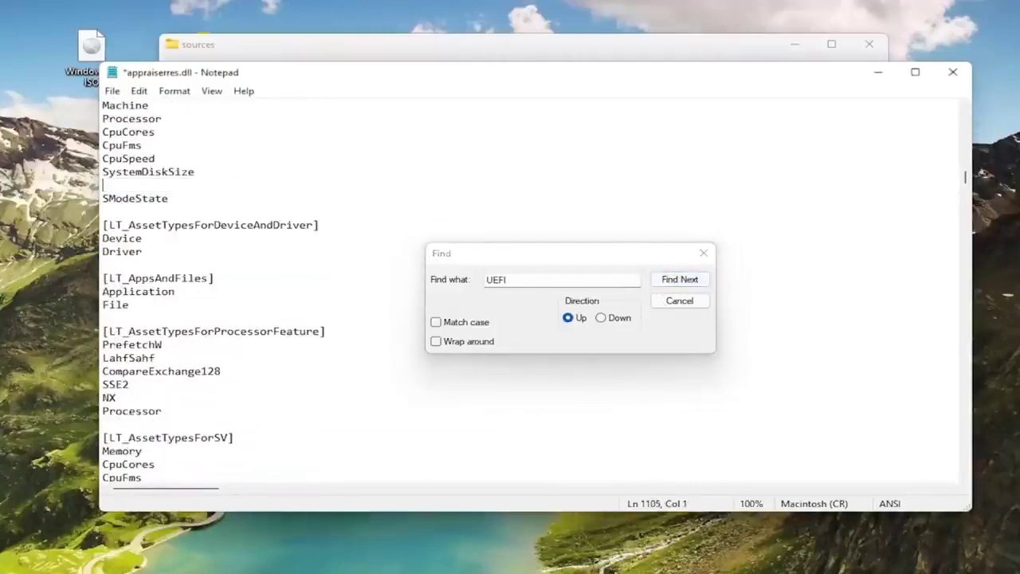
key("BackSpace")
left_click(679, 278)
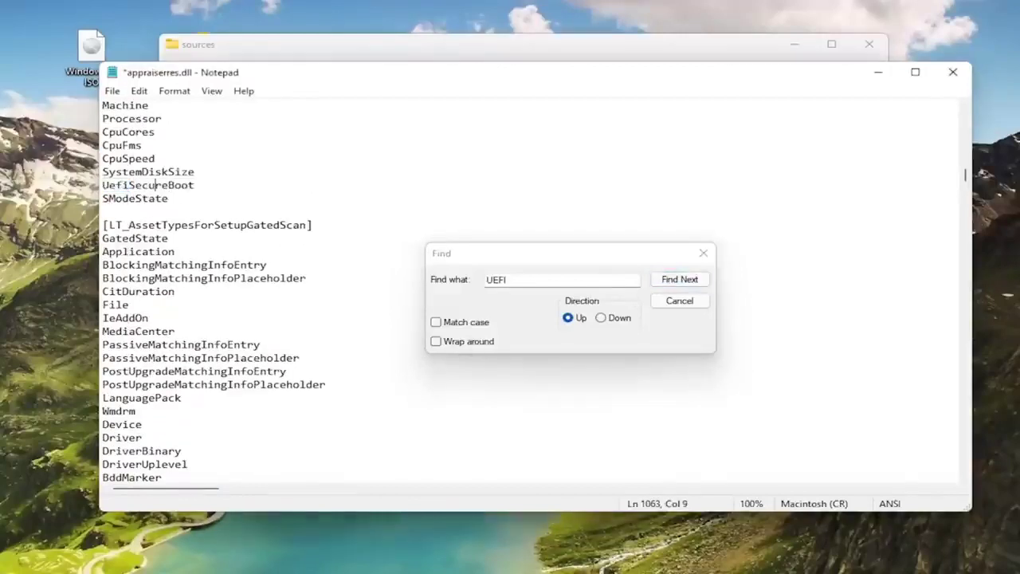
key("shift+End")
key("BackSpace")
key("BackSpace")
left_click(679, 279)
scroll(319, 303, "up", 2)
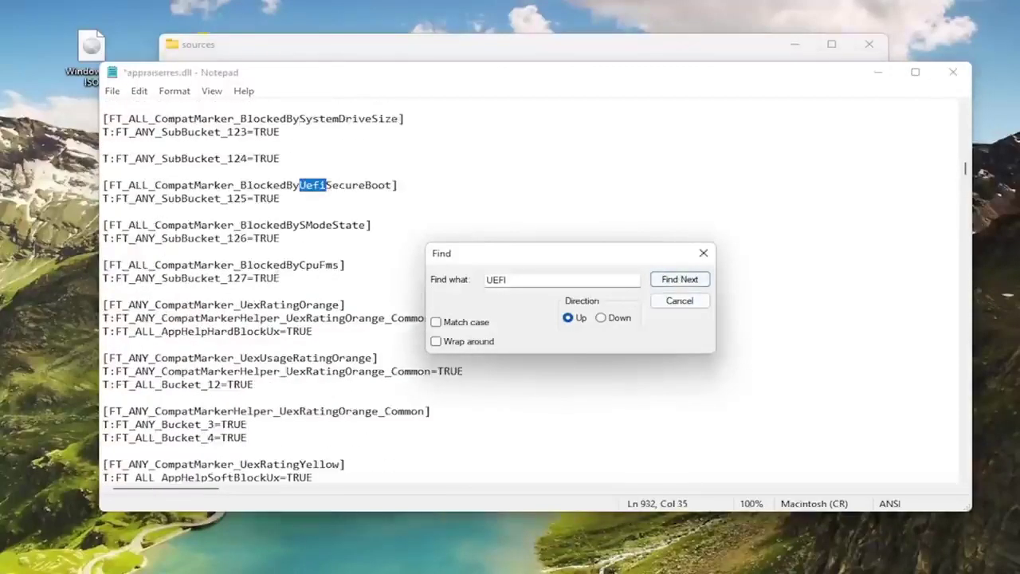
left_click(279, 185)
key("Home")
key("shift+End")
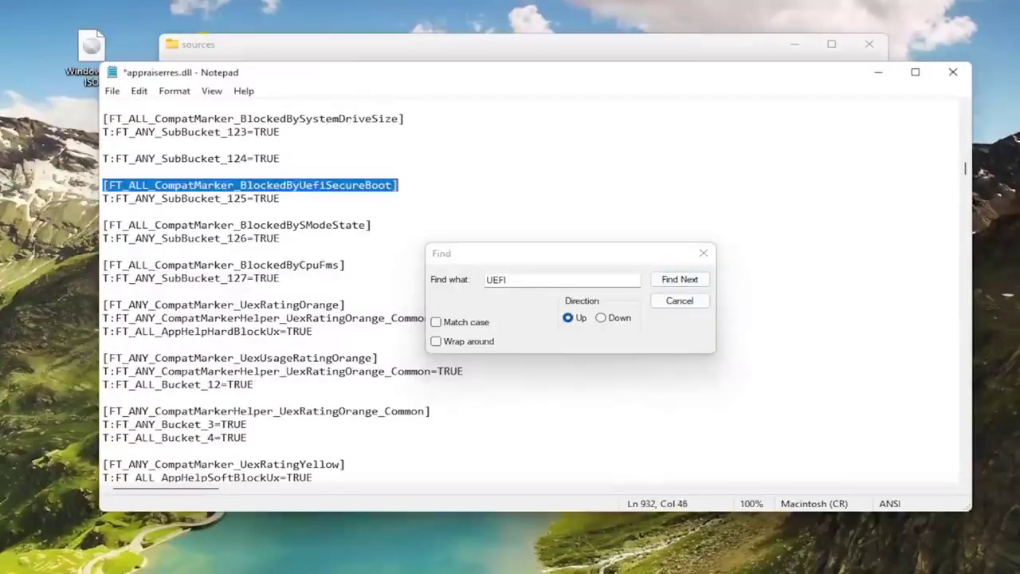
key("BackSpace")
Remove the last UefiSecureBoot asset type section and confirm no UEFI matches remain
left_click(679, 279)
scroll(319, 239, "up", 1)
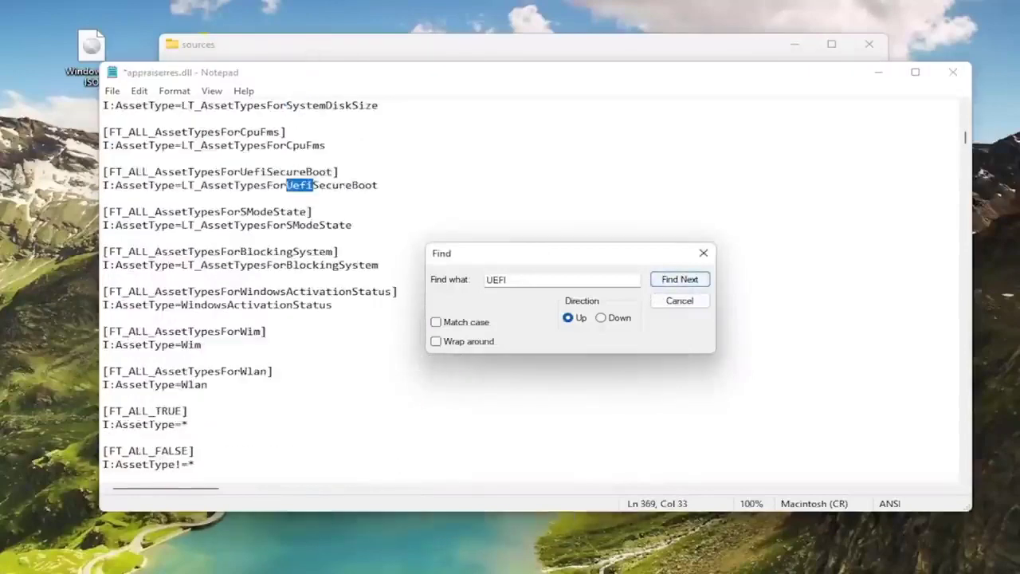
left_click(341, 185)
key("Home")
key("shift+End")
key("BackSpace")
key("BackSpace")
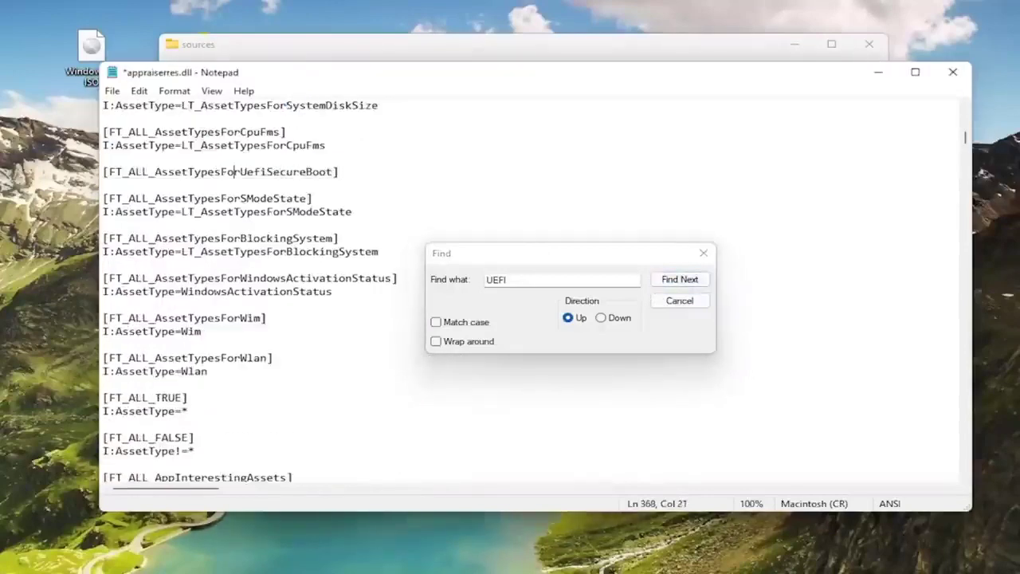
key("shift+Home")
key("BackSpace")
key("BackSpace")
key("BackSpace")
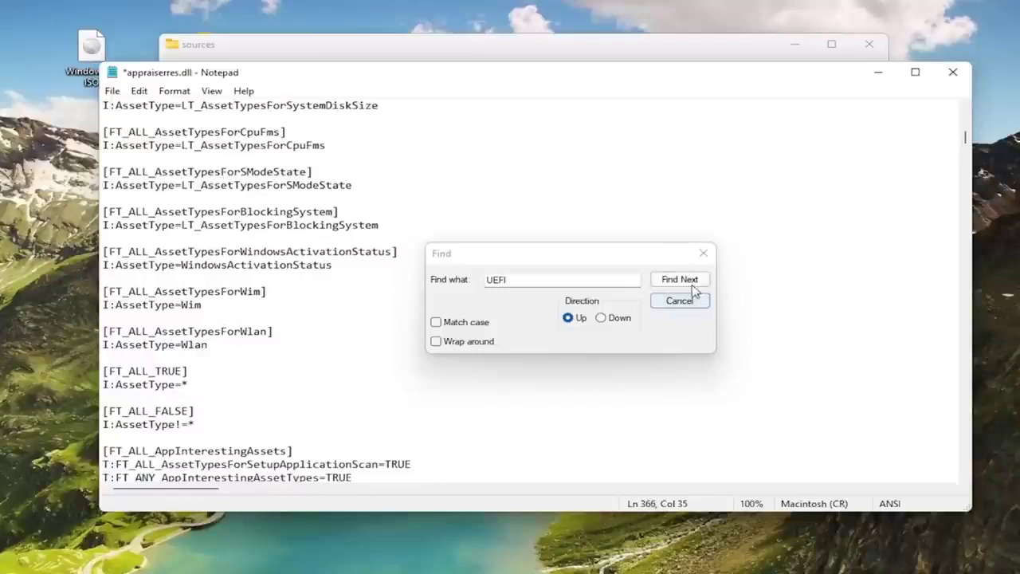
left_click(690, 283)
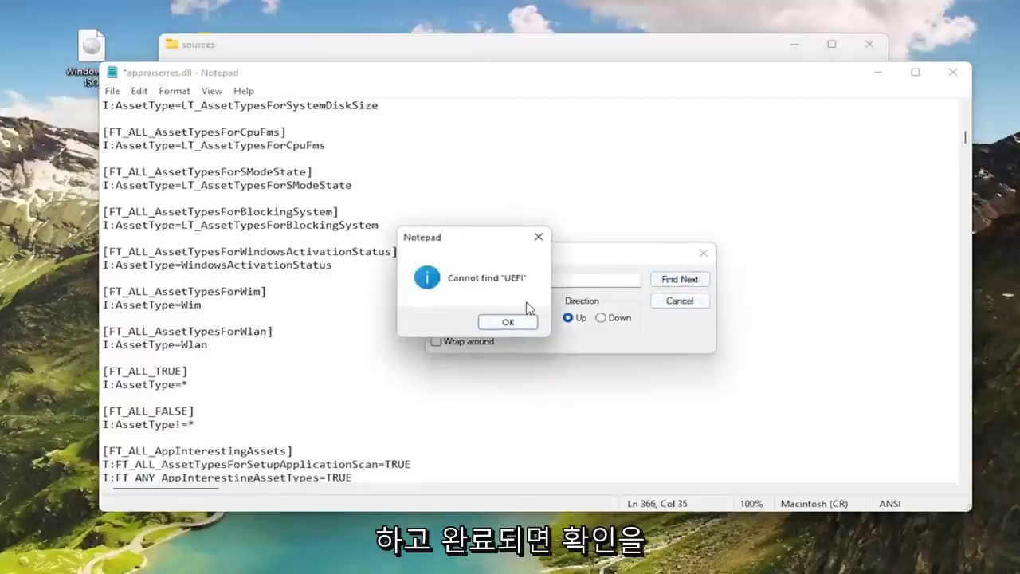
left_click(511, 322)
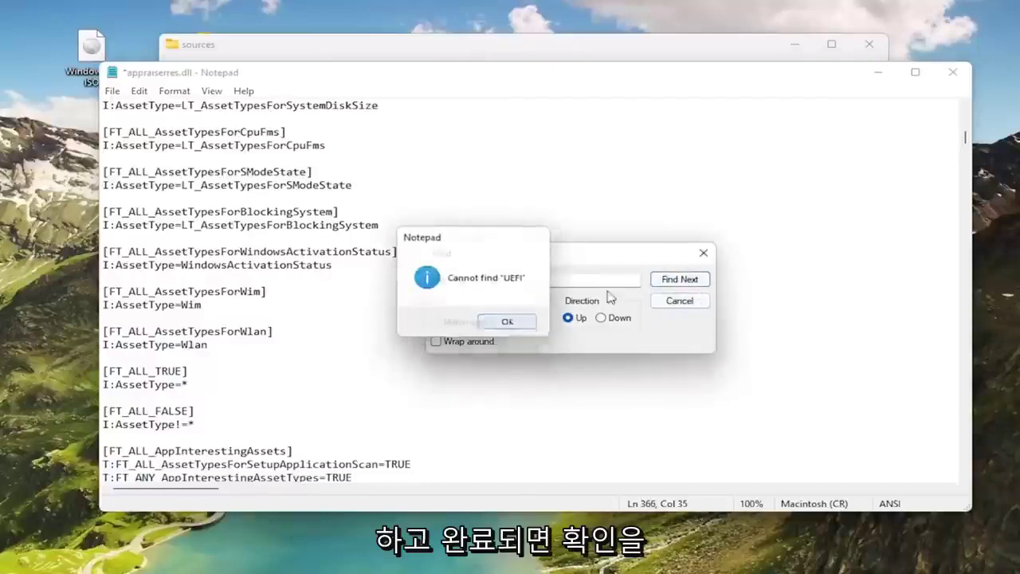
Close the Find box and start Save As with the file type set to All Files
left_click(678, 301)
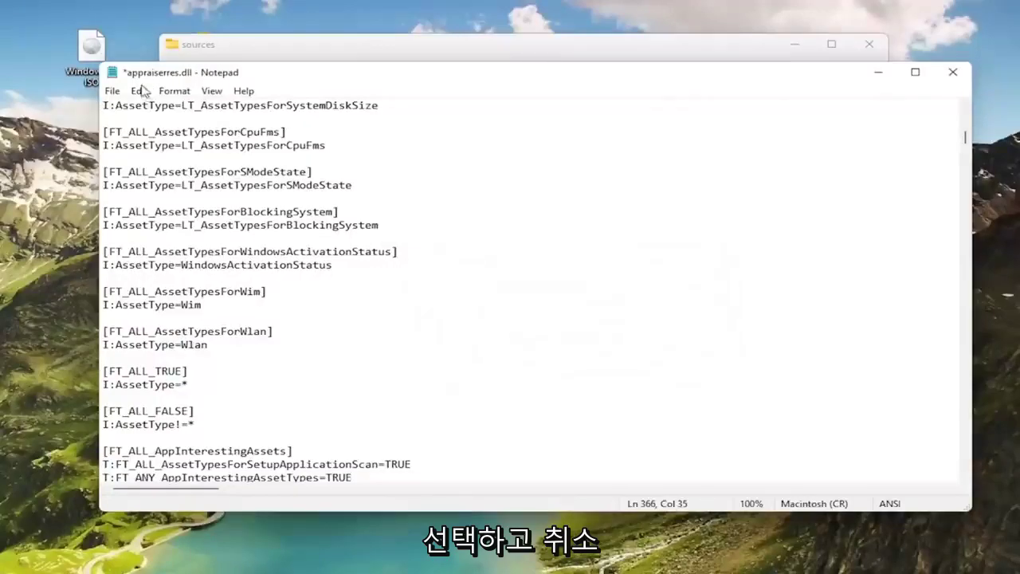
left_click(118, 94)
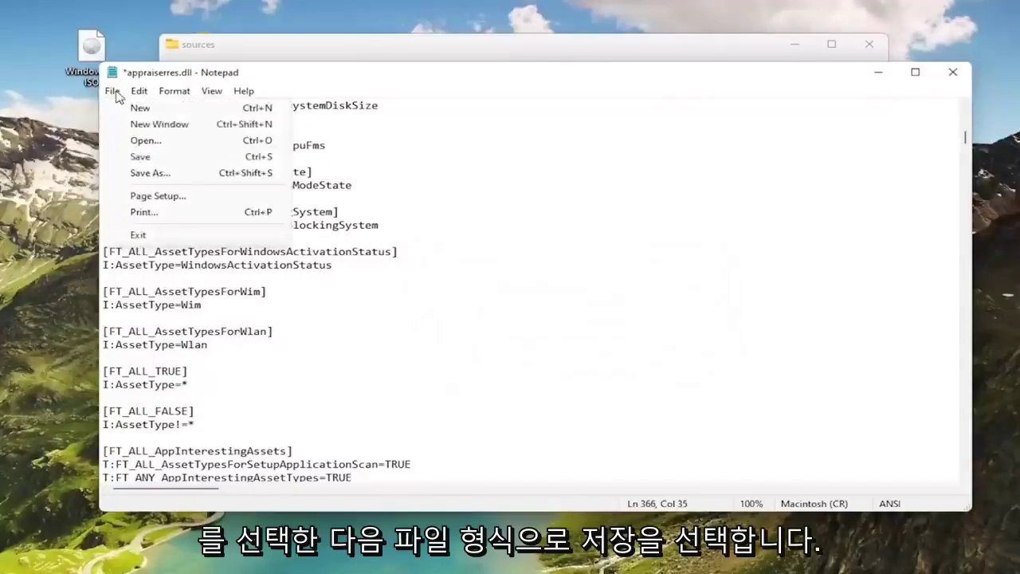
left_click(137, 174)
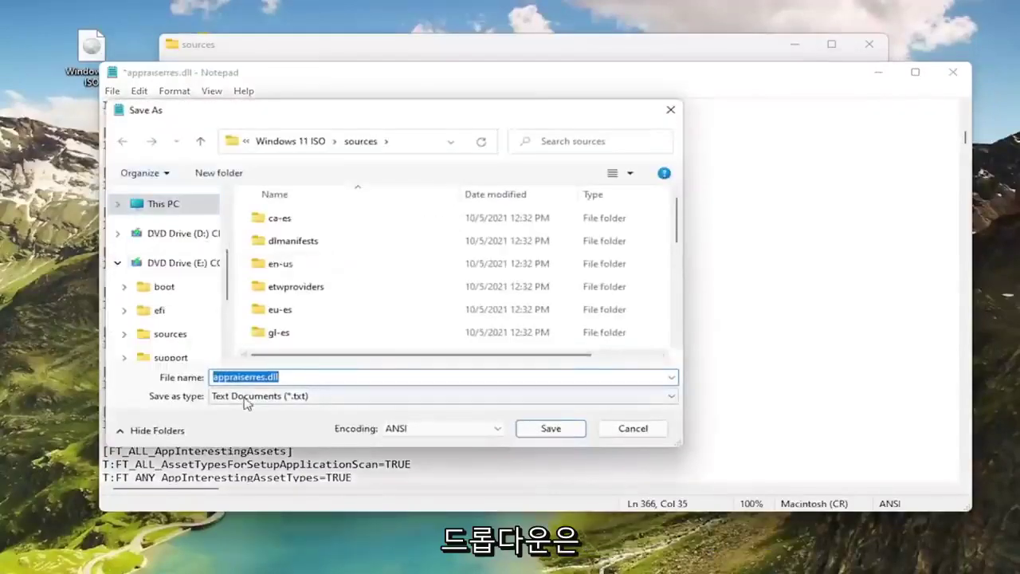
left_click(247, 396)
left_click(233, 422)
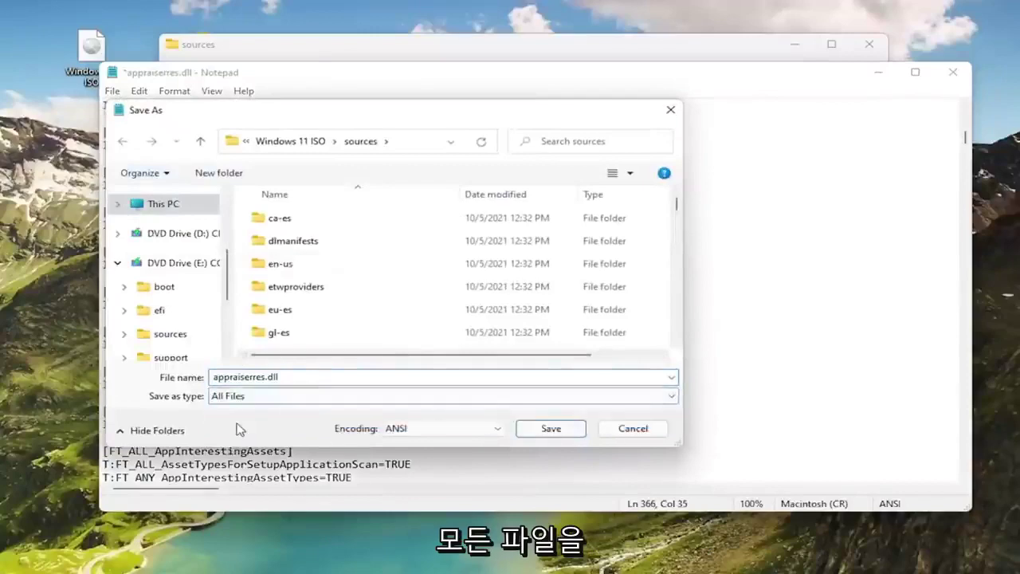
Save appraiserres.dll over the original in Desktop > Windows 11 ISO > sources, then close the windows
scroll(207, 263, "up", 5)
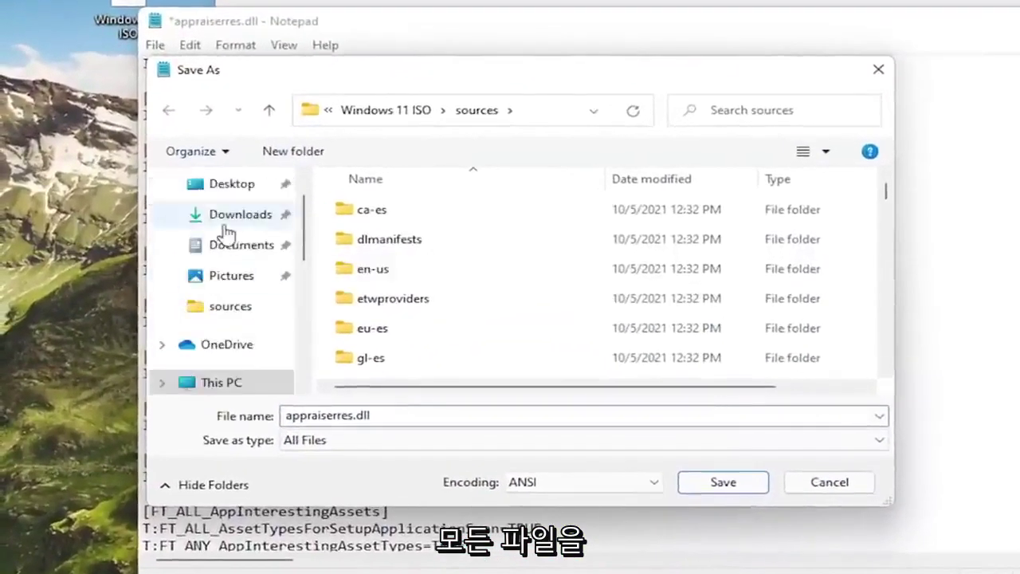
left_click(200, 197)
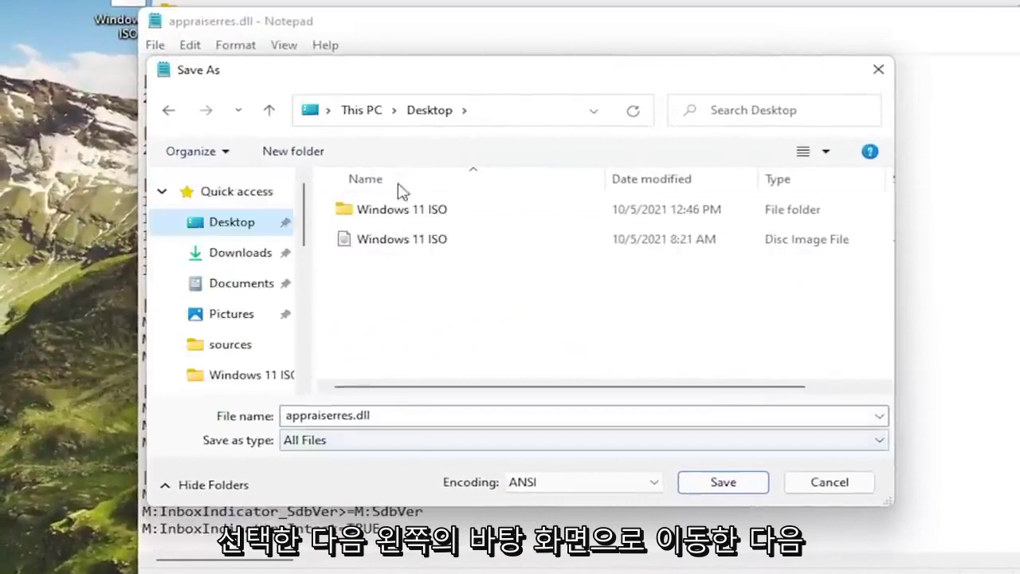
left_click(388, 221)
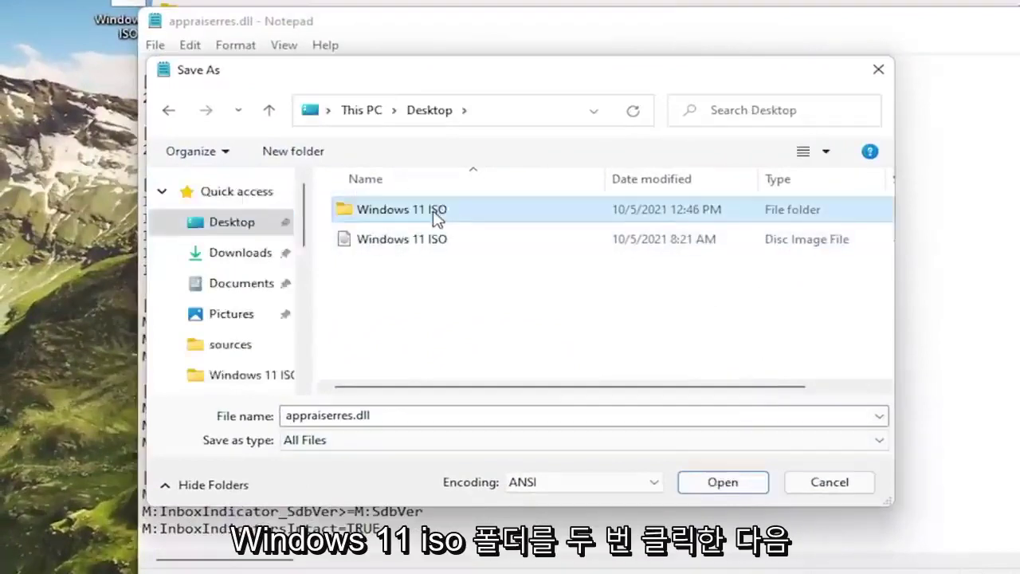
double_click(433, 217)
double_click(378, 272)
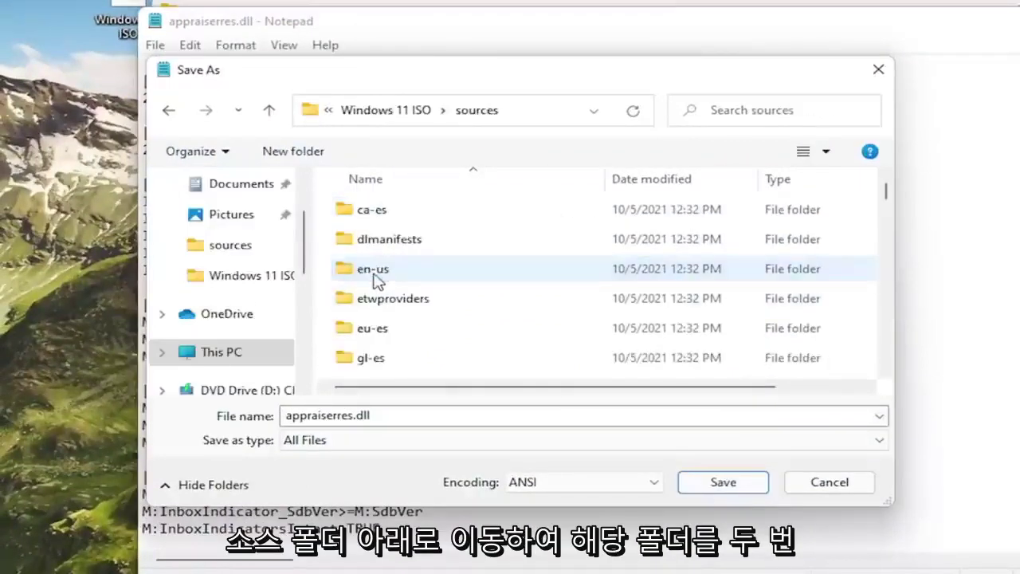
scroll(449, 332, "down", 5)
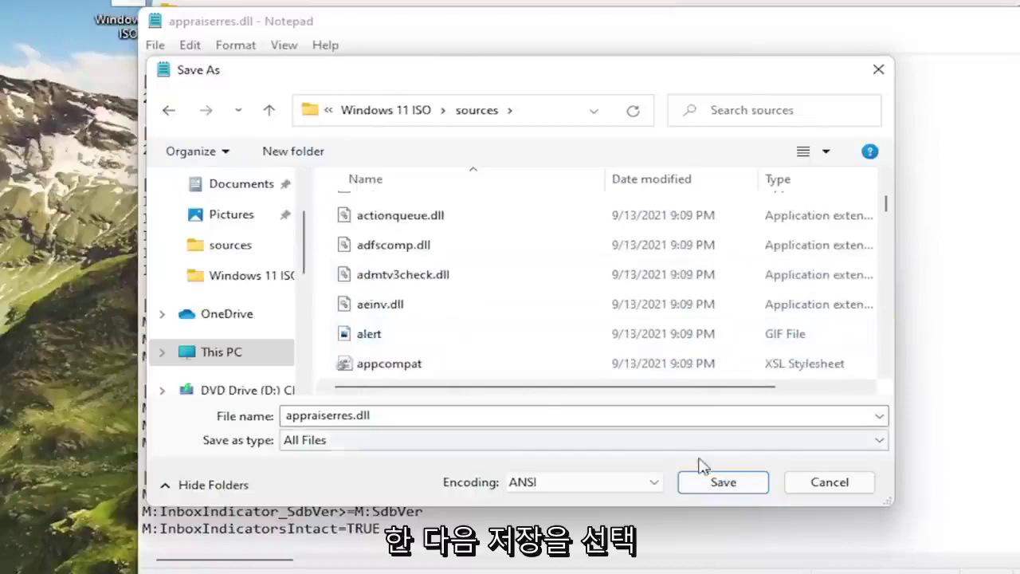
left_click(722, 483)
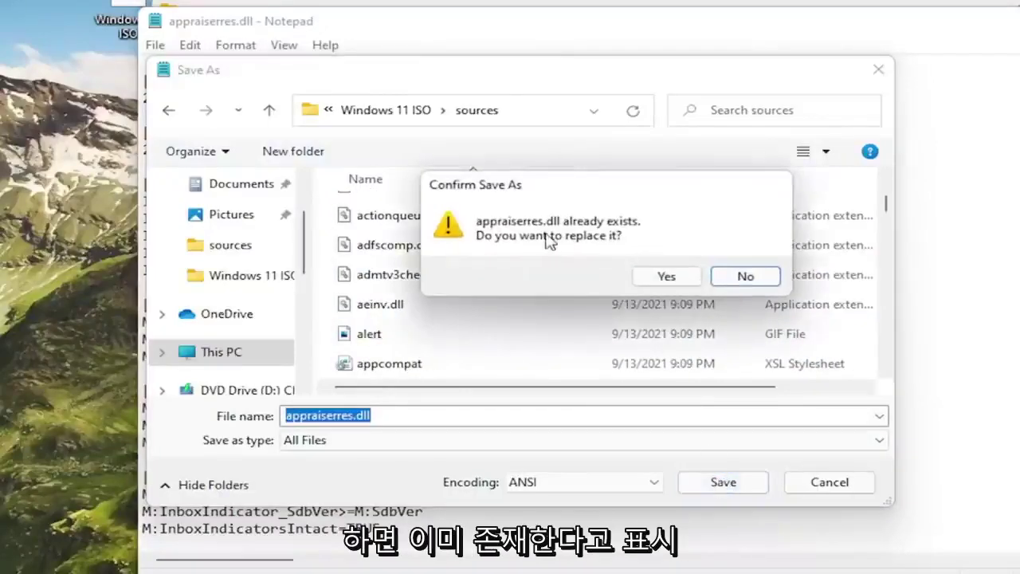
left_click(662, 273)
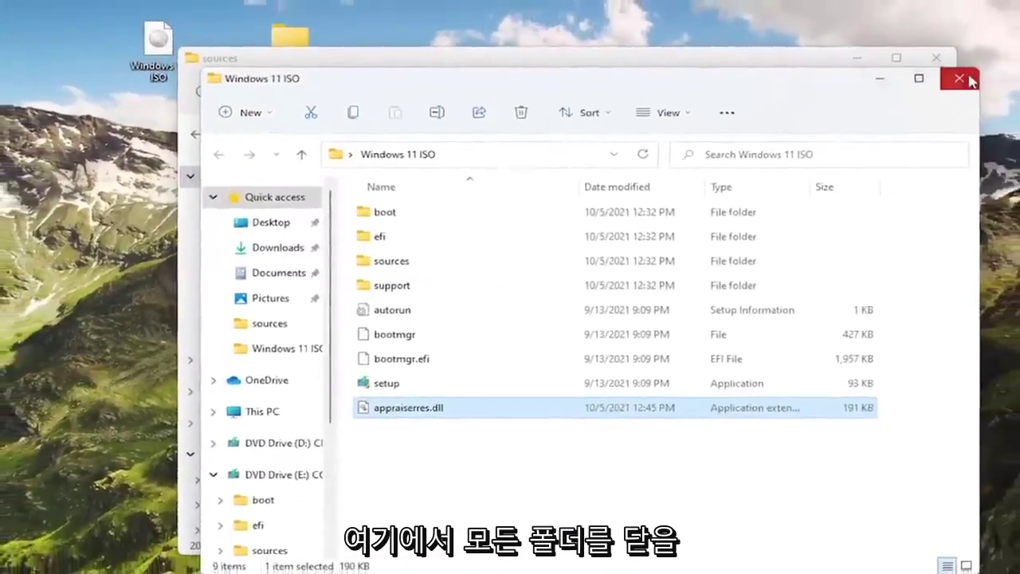
left_click(1015, 60)
left_click(994, 37)
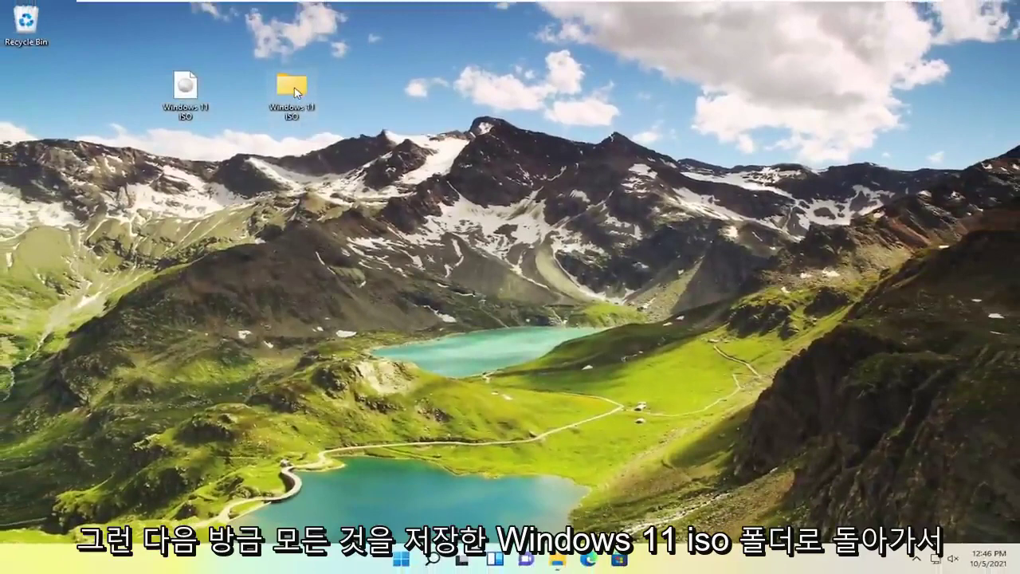
Run setup from the desktop Windows 11 ISO folder and approve the User Account Control prompt
double_click(291, 86)
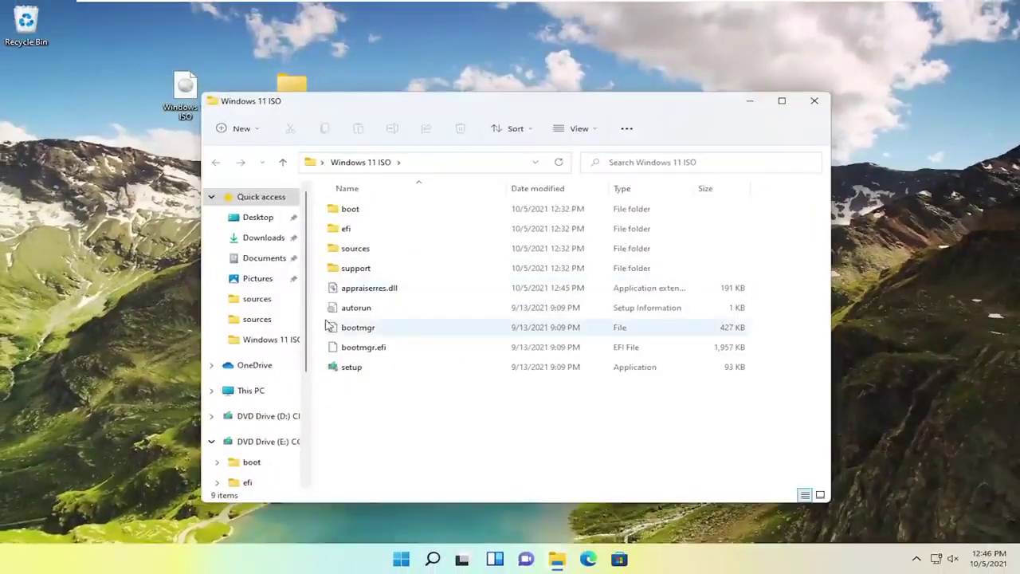
double_click(351, 367)
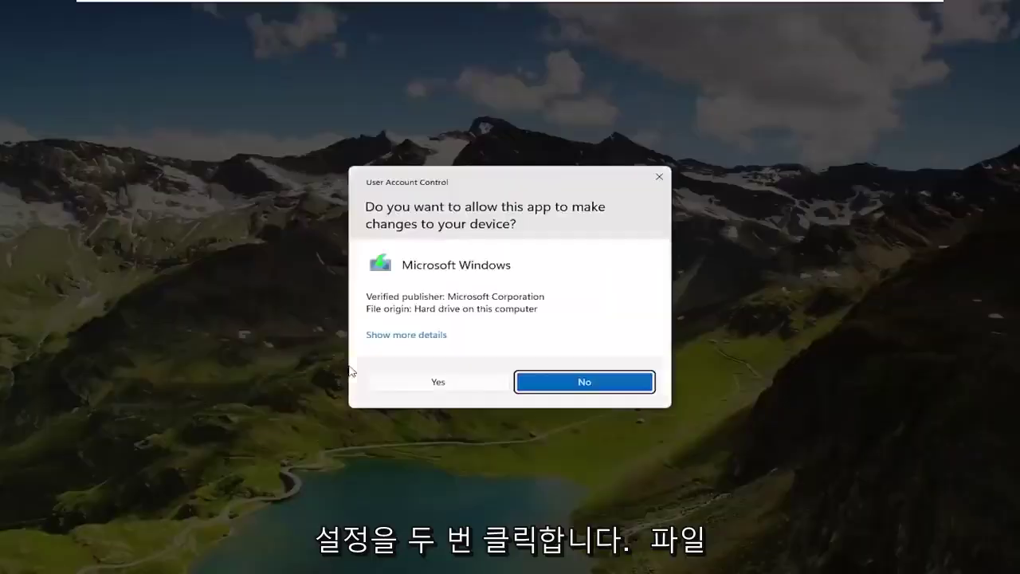
left_click(425, 386)
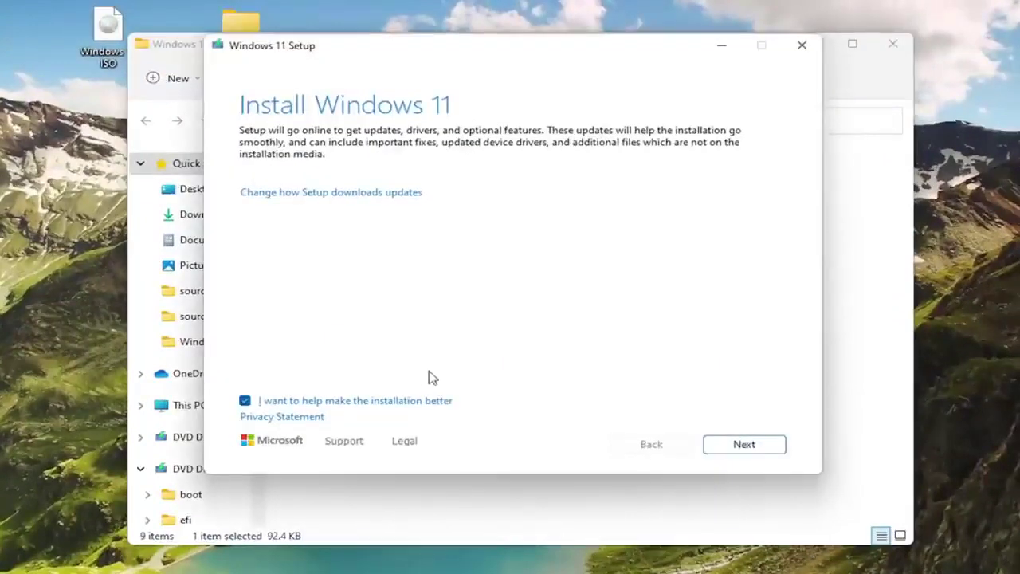
Uncheck 'I want to help make the installation better' and continue to the next Setup step
left_click(279, 403)
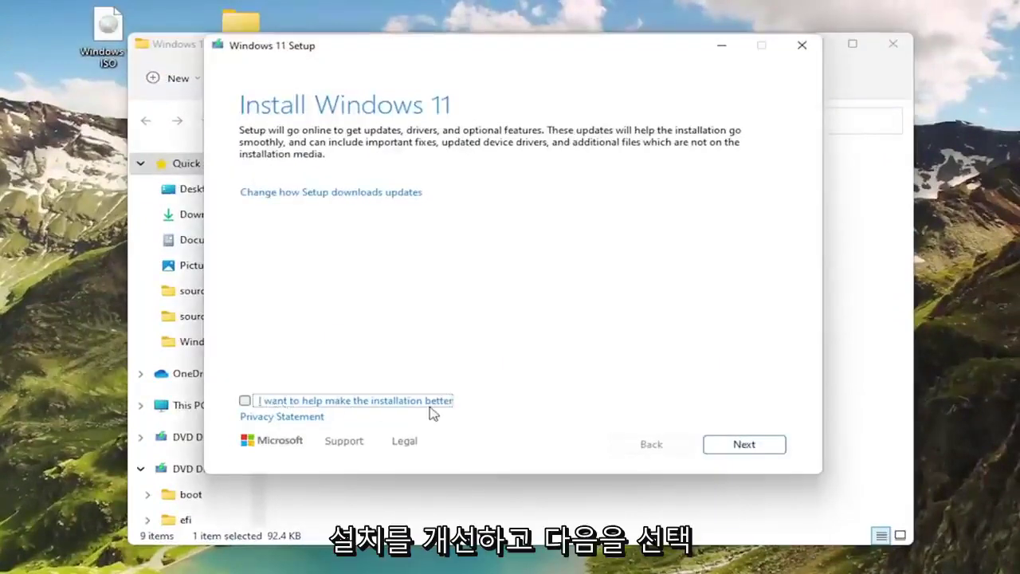
left_click(753, 445)
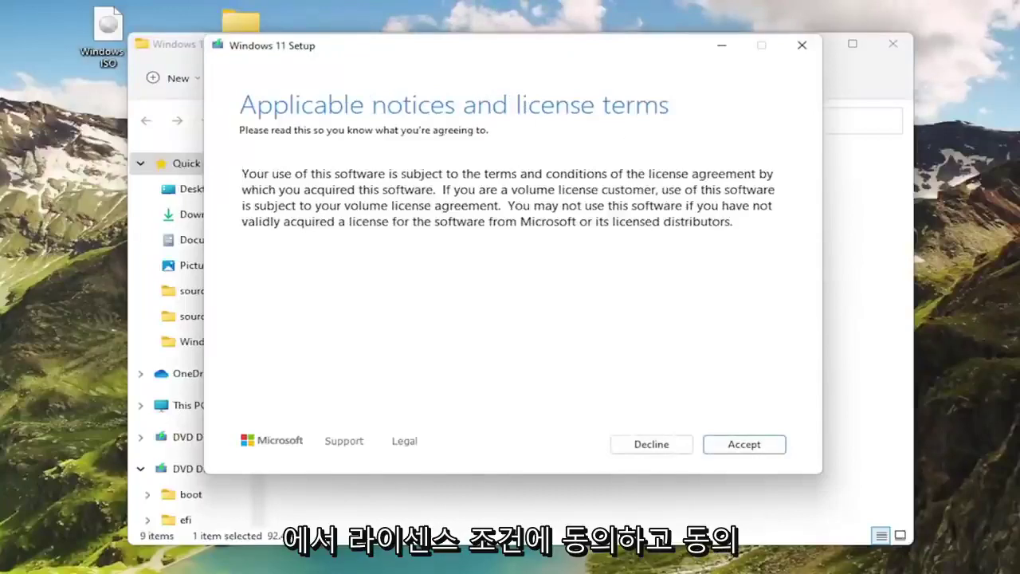
Accept the Windows 11 license terms and let Setup proceed with checking for updates
left_click(743, 444)
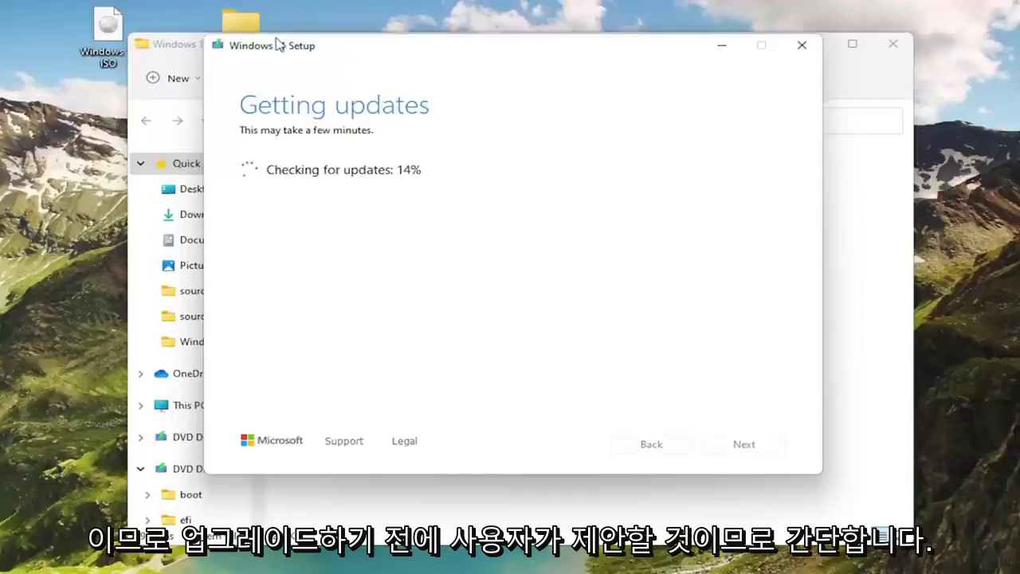
left_click_drag(286, 47, 289, 62)
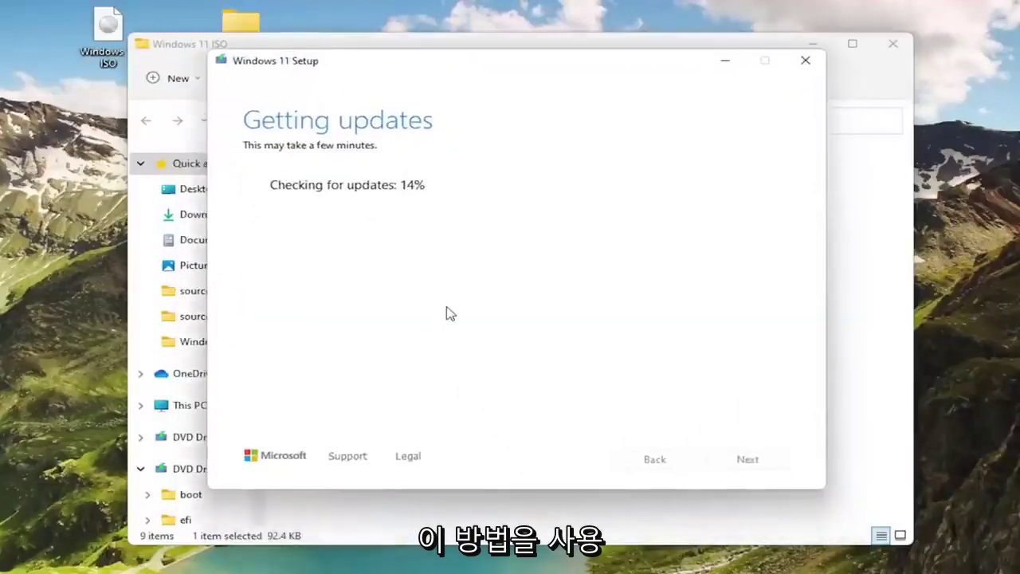